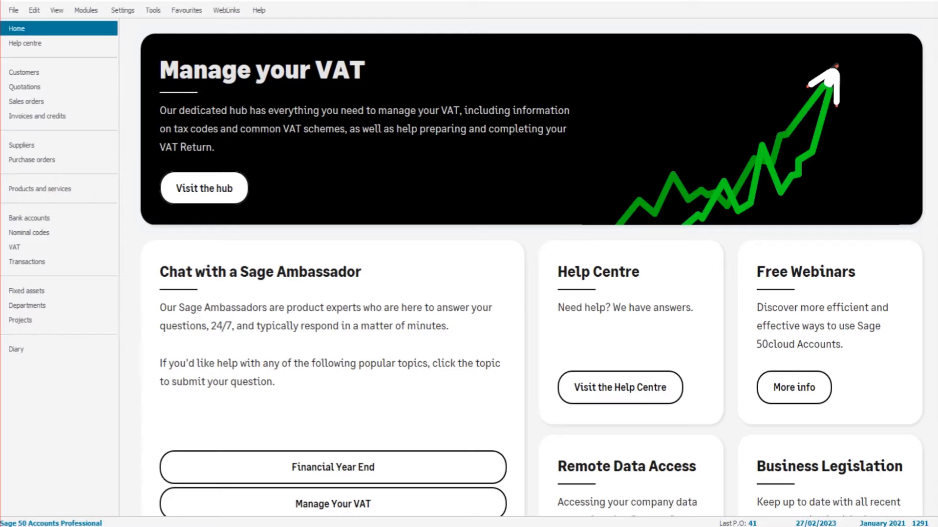
Show the Customers list with all 34 customer accounts, balances and credit limits
{"action": "left_click", "coordinate": [87, 71]}
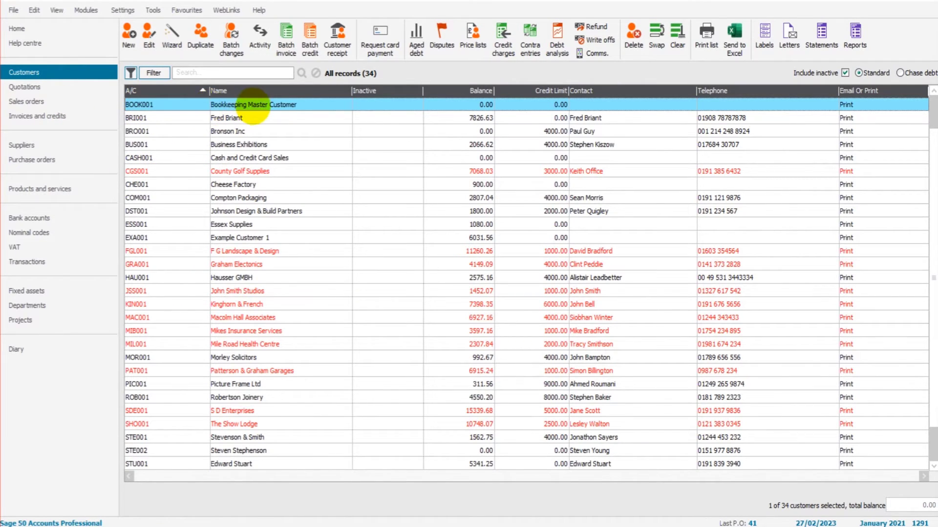
{"action": "left_click", "coordinate": [48, 145]}
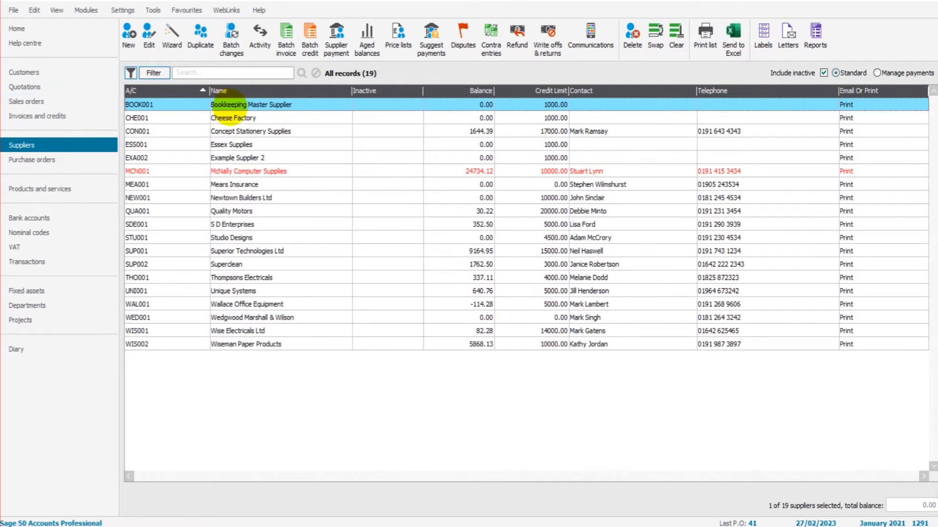
{"action": "left_click", "coordinate": [54, 72]}
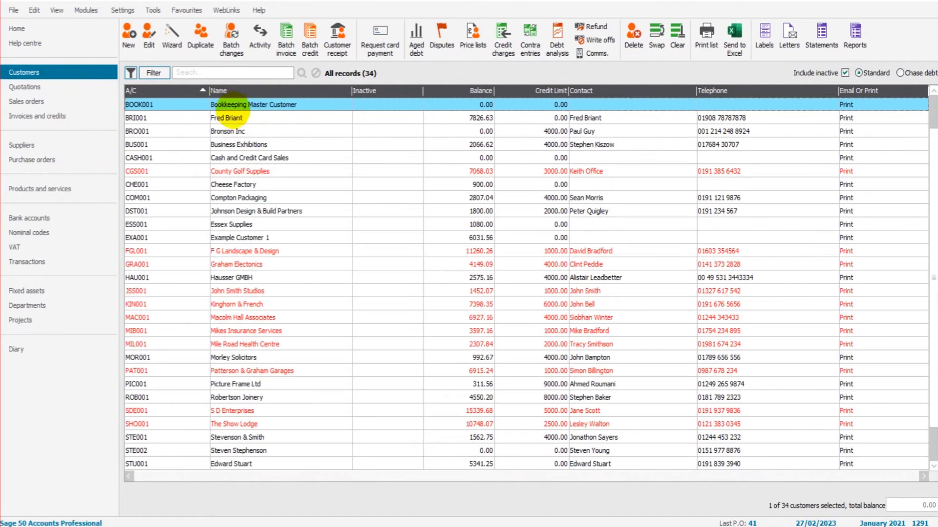
{"action": "left_click", "coordinate": [62, 145]}
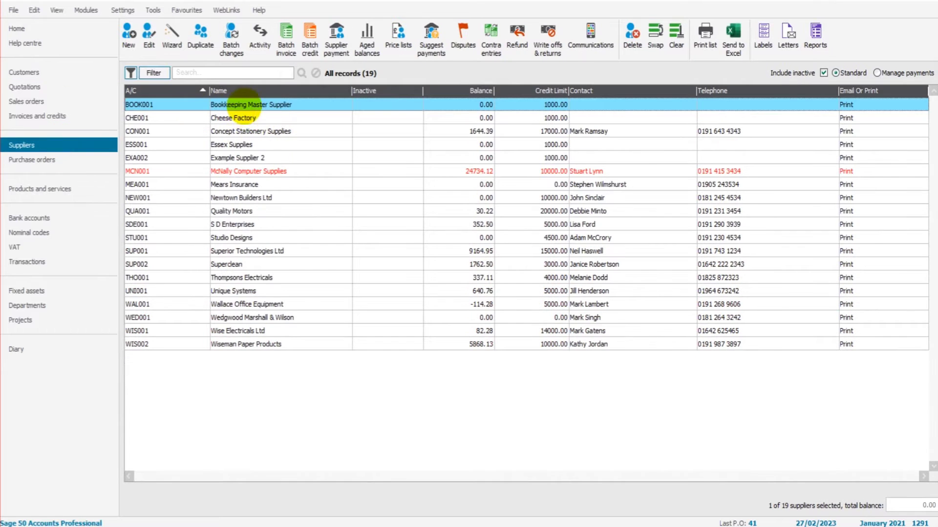
{"action": "left_click", "coordinate": [54, 73]}
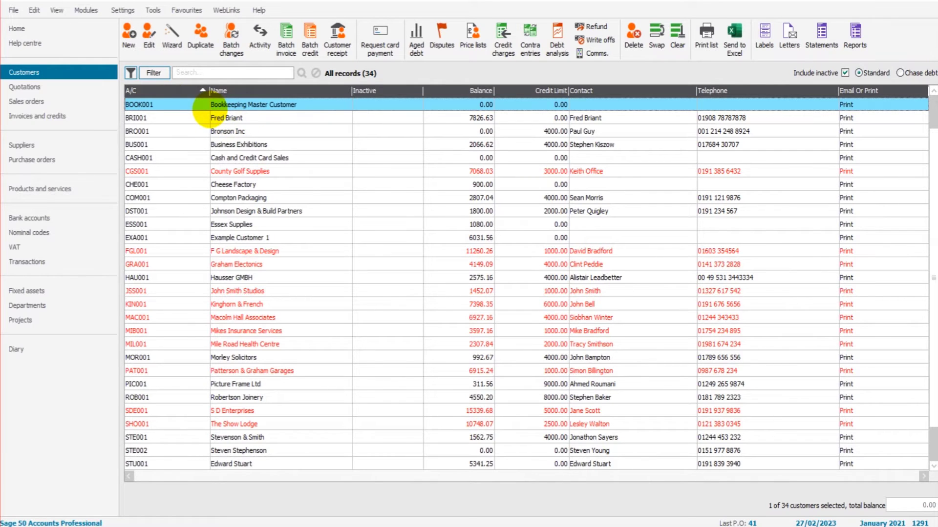
{"action": "left_click", "coordinate": [59, 143]}
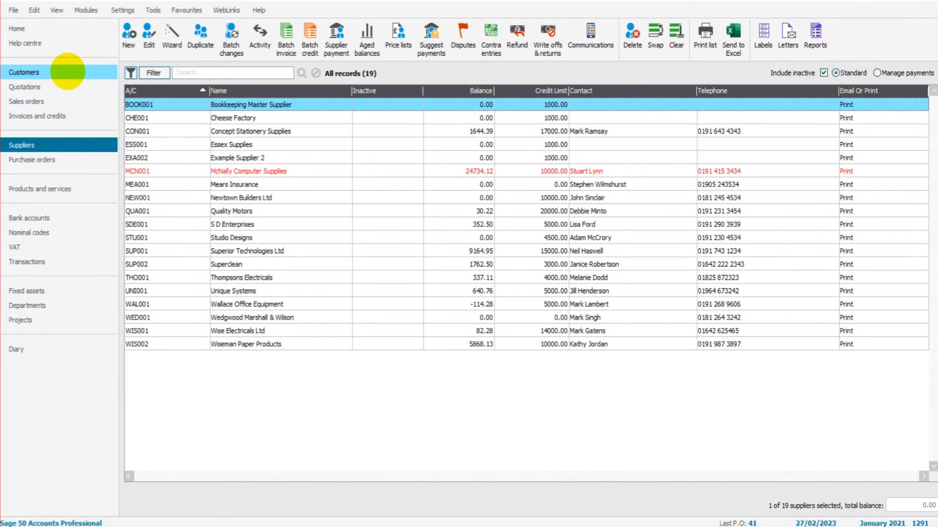
{"action": "left_click", "coordinate": [68, 71]}
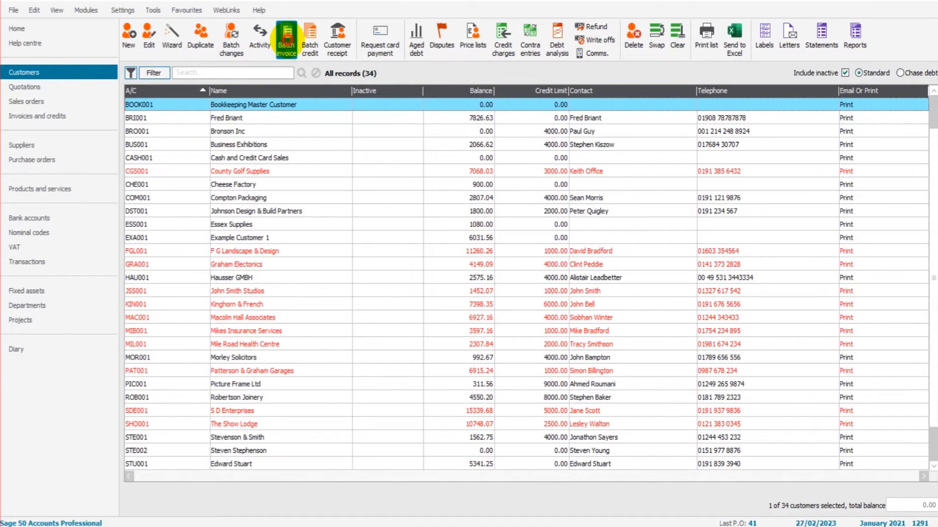
{"action": "left_click", "coordinate": [286, 39]}
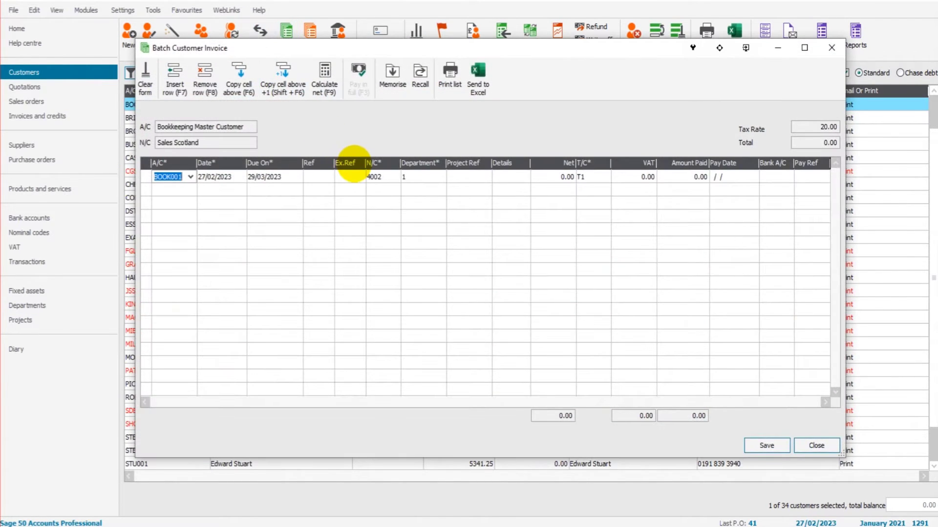
Complete the first BOOK001 sales invoice line with its net amount
{"action": "key", "text": "Tab"}
{"action": "key", "text": "Tab"}
{"action": "key", "text": "Tab"}
{"action": "key", "text": "Tab"}
{"action": "key", "text": "Tab"}
{"action": "key", "text": "Tab"}
{"action": "key", "text": "Tab"}
{"action": "key", "text": "Tab"}
{"action": "key", "text": "Tab"}
{"action": "type", "text": "1"}
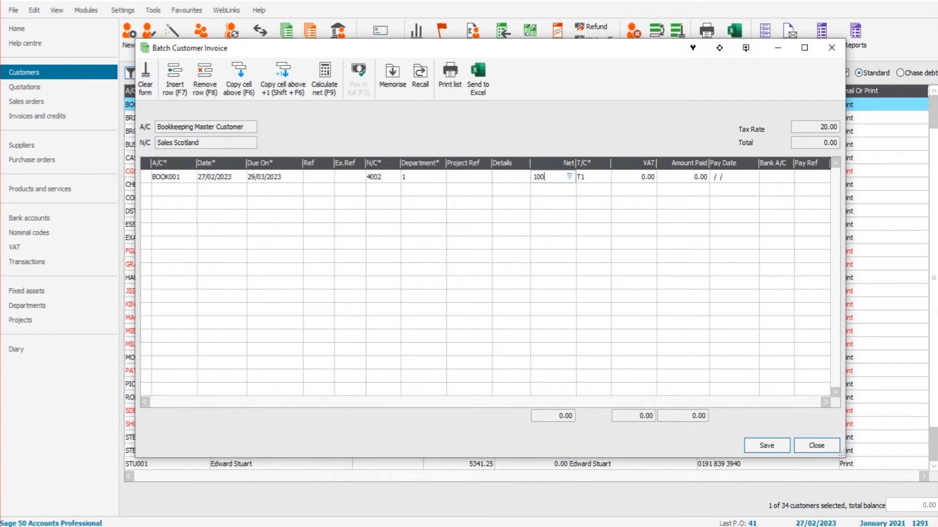
{"action": "type", "text": "00"}
{"action": "key", "text": "Tab"}
{"action": "key", "text": "Tab"}
{"action": "key", "text": "Tab"}
{"action": "key", "text": "Tab"}
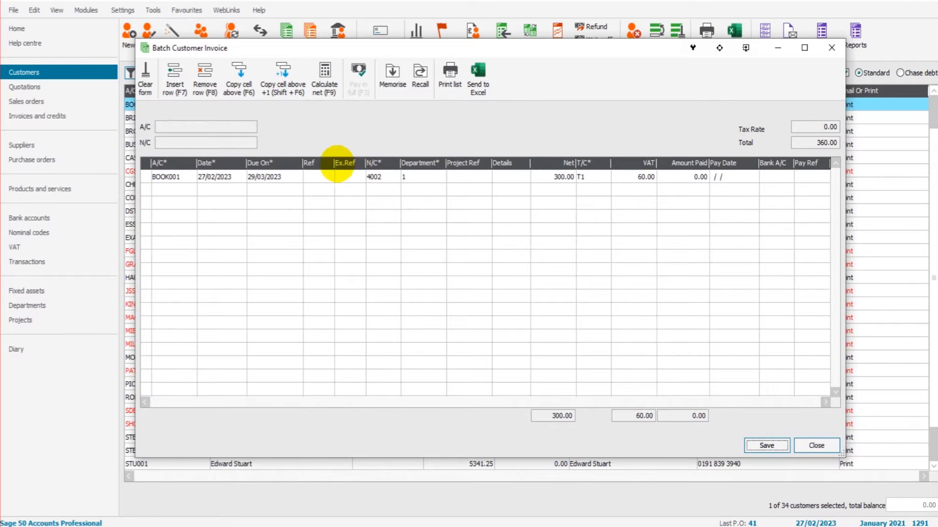
Add a second BOOK001 invoice line dated 25/02/2023
{"action": "left_click", "coordinate": [172, 190]}
{"action": "key", "text": "F6"}
{"action": "key", "text": "Tab"}
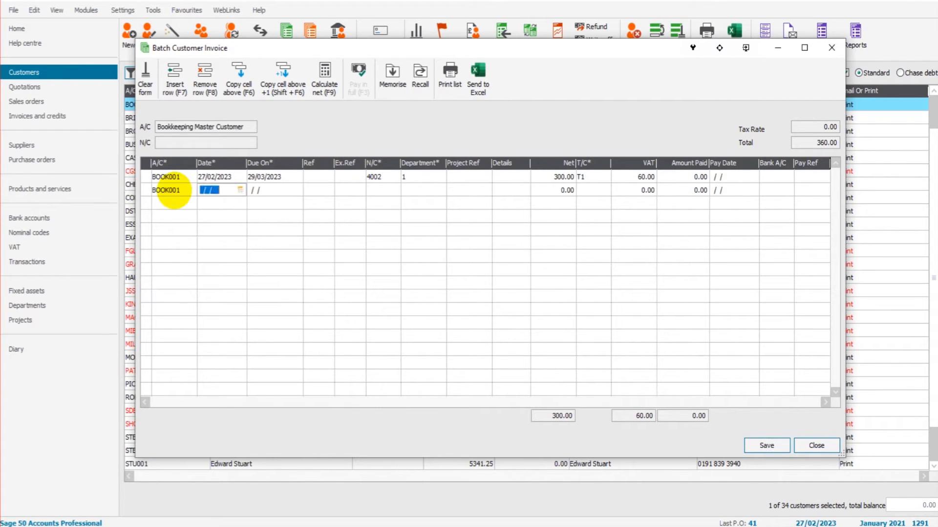
{"action": "key", "text": "F6"}
{"action": "type", "text": "25/"}
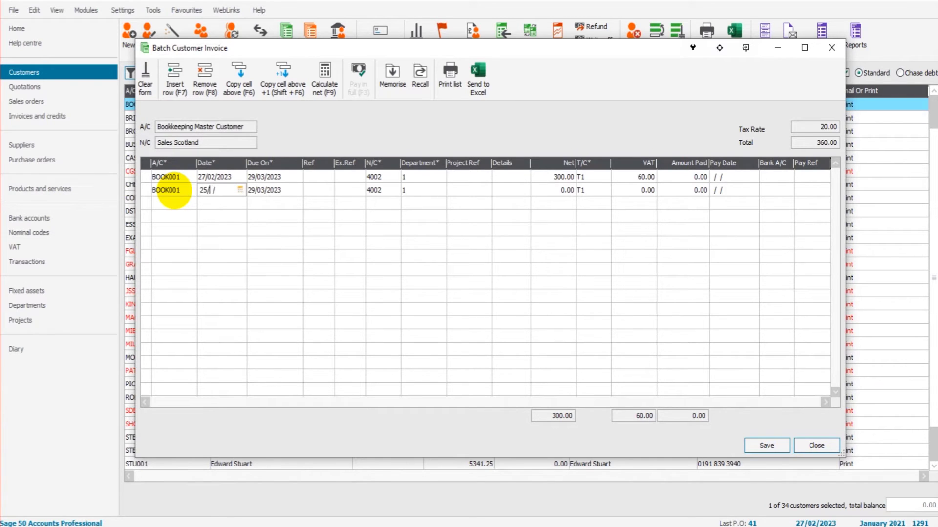
{"action": "type", "text": "02/2023"}
{"action": "key", "text": "Tab"}
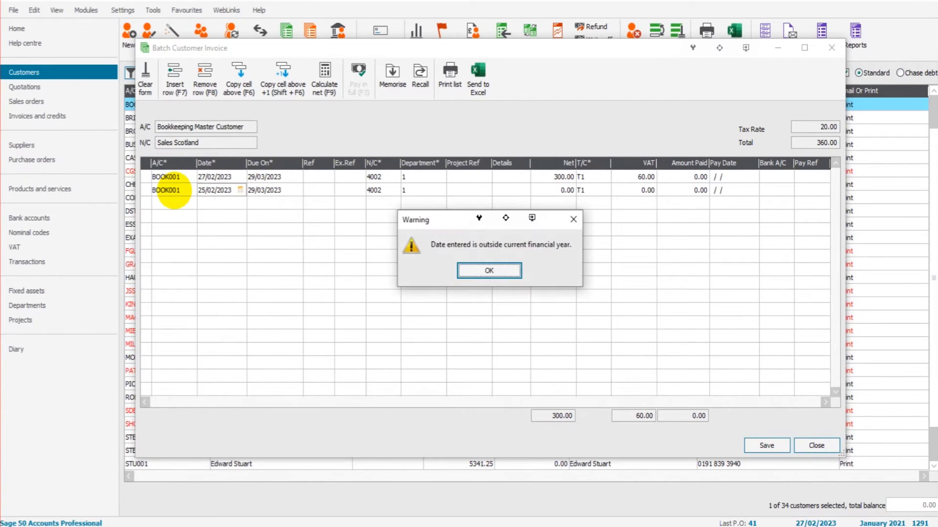
{"action": "key", "text": "Return"}
{"action": "key", "text": "Tab"}
{"action": "key", "text": "Tab"}
{"action": "key", "text": "Tab"}
{"action": "key", "text": "Tab"}
{"action": "key", "text": "Tab"}
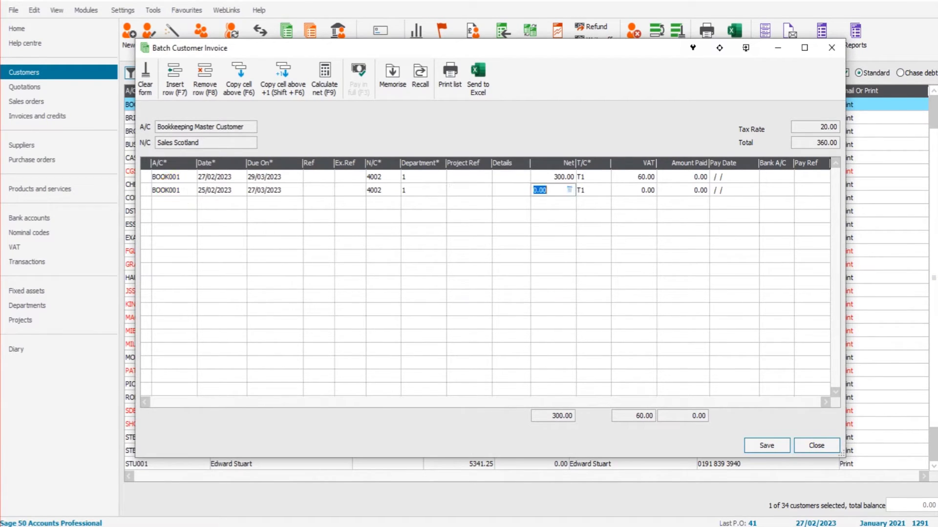
{"action": "key", "text": "Tab"}
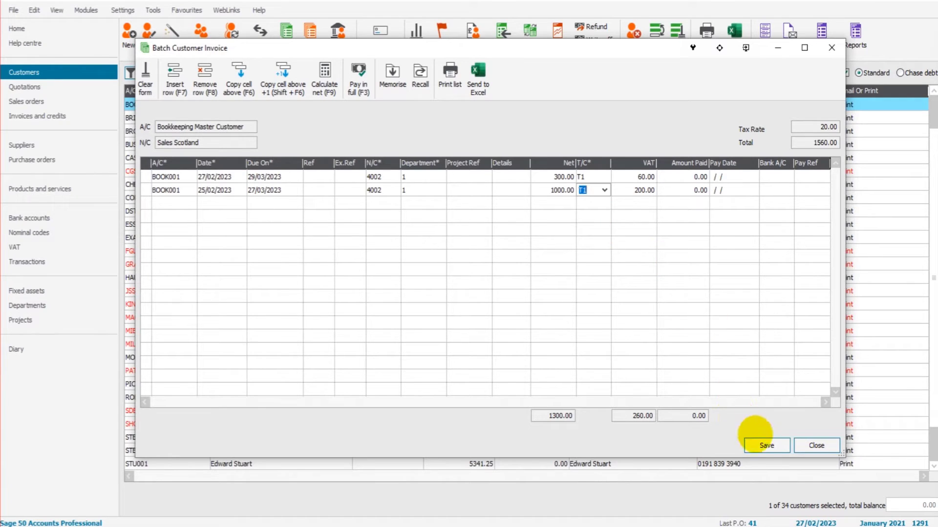
Save both sales invoices, accepting the out-of-year date warning, and close the batch window
{"action": "left_click", "coordinate": [760, 445]}
{"action": "left_click", "coordinate": [468, 277]}
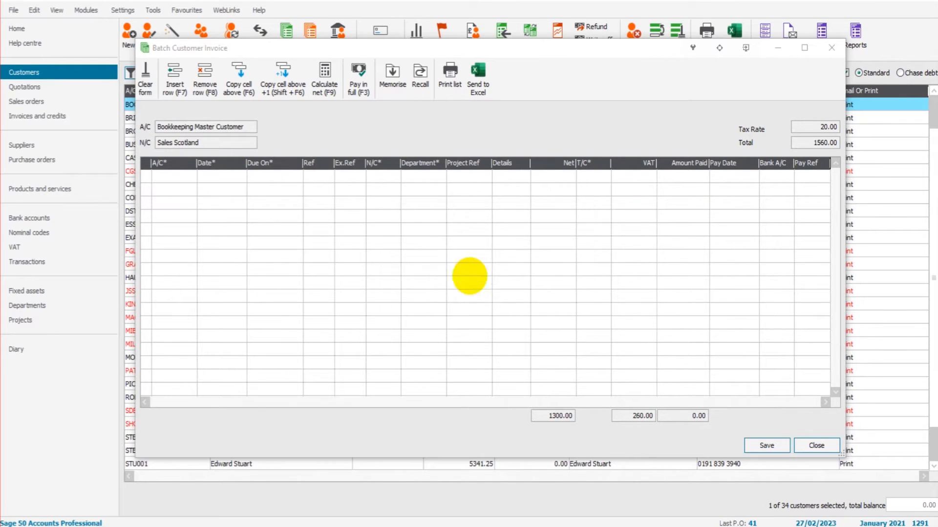
{"action": "left_click", "coordinate": [831, 47]}
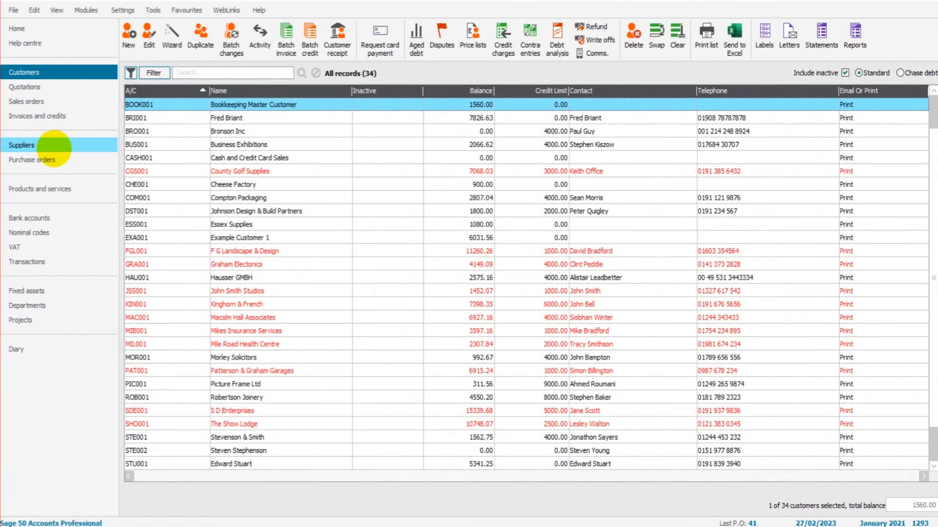
Start a batch supplier invoice with a 300.00 net line for BOOK001
{"action": "left_click", "coordinate": [51, 146]}
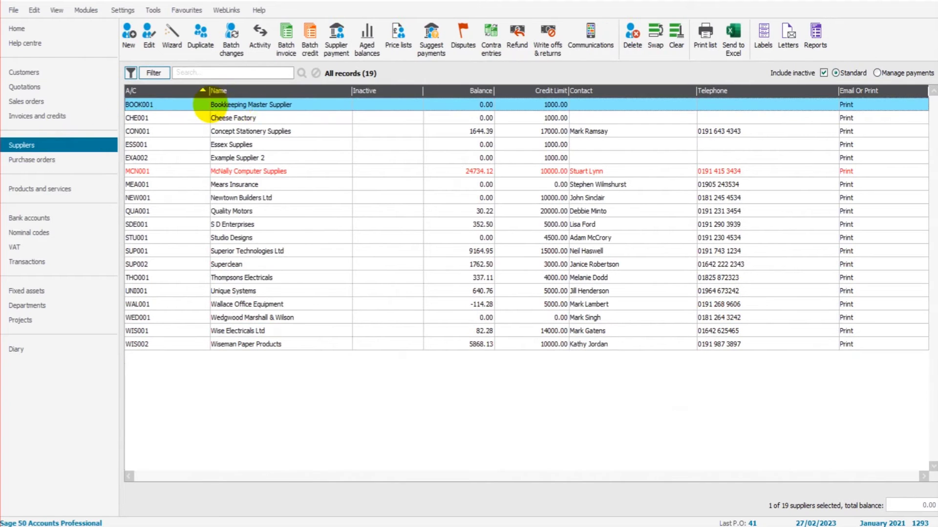
{"action": "left_click", "coordinate": [286, 39]}
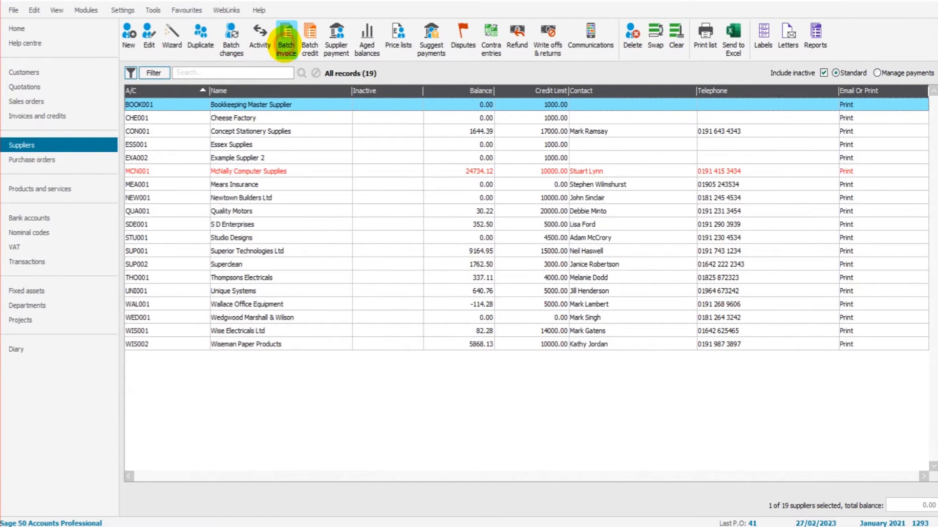
{"action": "key", "text": "Tab"}
{"action": "key", "text": "Tab"}
{"action": "key", "text": "Tab"}
{"action": "key", "text": "Tab"}
{"action": "key", "text": "Tab"}
{"action": "key", "text": "Tab"}
{"action": "key", "text": "Tab"}
{"action": "key", "text": "Tab"}
{"action": "key", "text": "Tab"}
{"action": "key", "text": "Tab"}
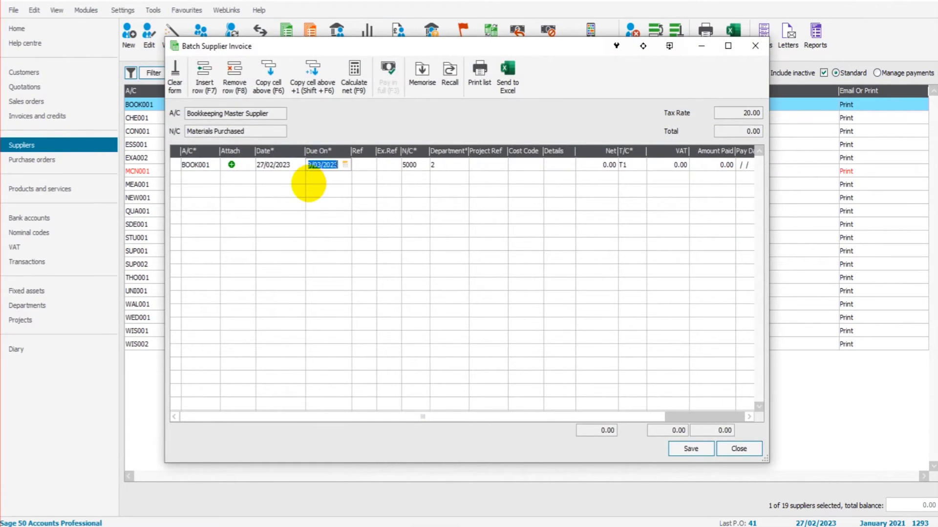
{"action": "type", "text": "300"}
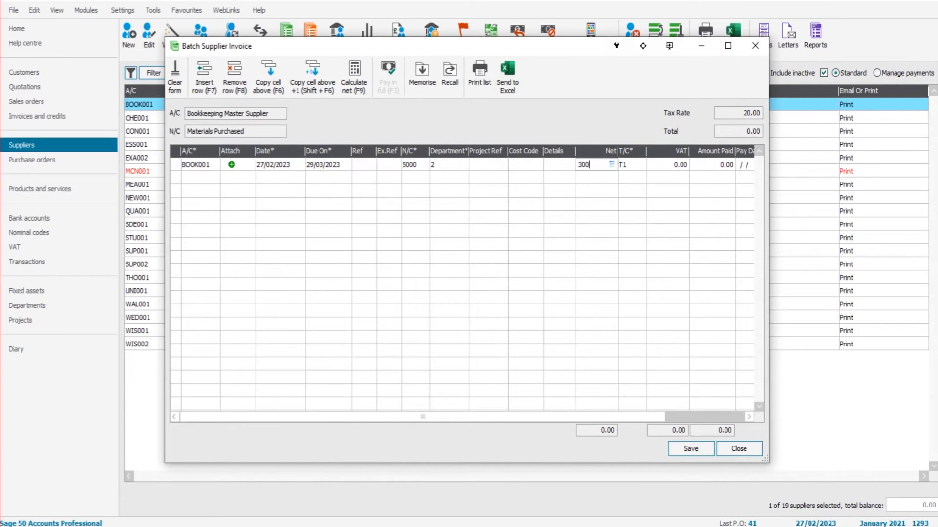
{"action": "key", "text": "Tab"}
{"action": "key", "text": "Tab"}
{"action": "key", "text": "Tab"}
{"action": "key", "text": "Tab"}
{"action": "key", "text": "Tab"}
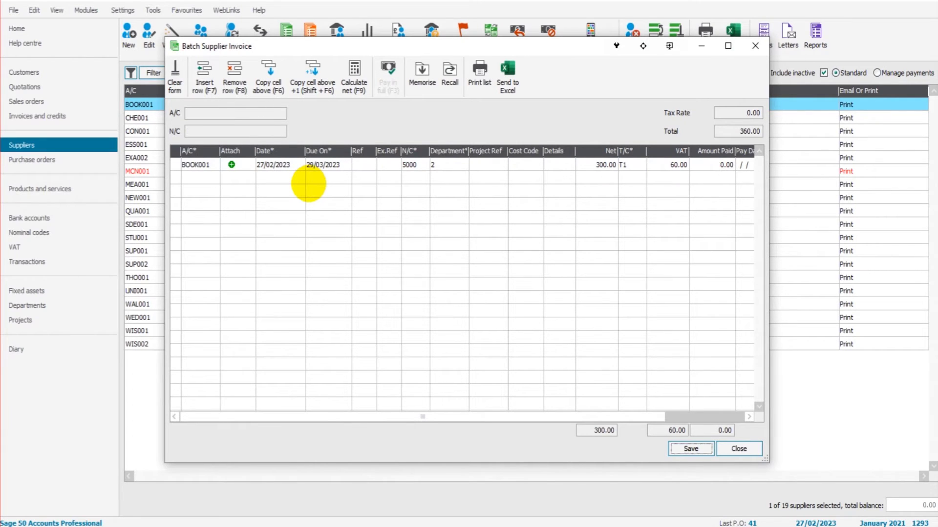
Add a second BOOK001 supplier line dated 20/02/2023 with net 100.00
{"action": "key", "text": "F6"}
{"action": "key", "text": "Tab"}
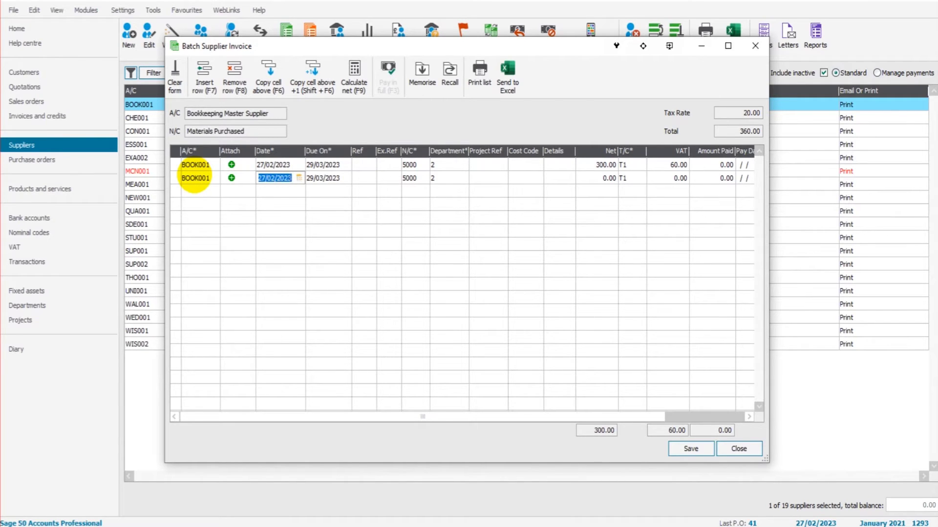
{"action": "type", "text": "29"}
{"action": "key", "text": "Tab"}
{"action": "left_click", "coordinate": [548, 282]}
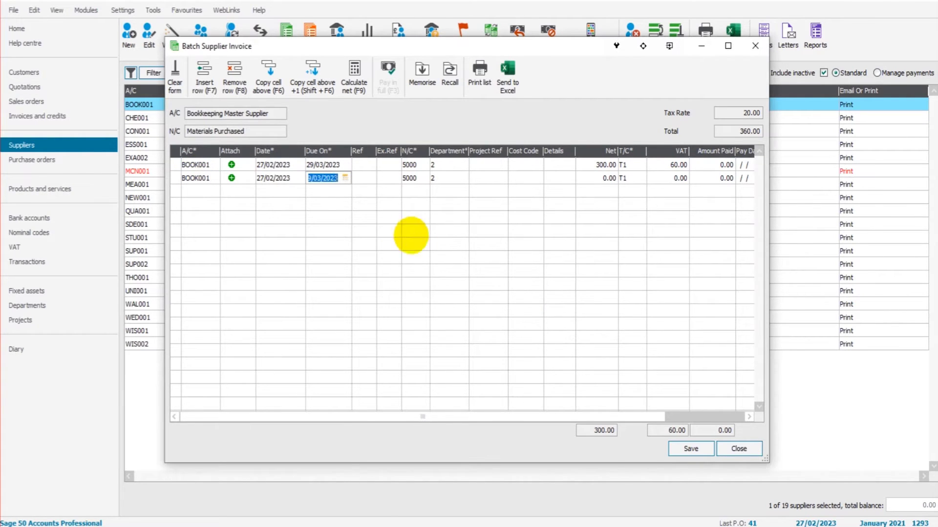
{"action": "left_click", "coordinate": [280, 178]}
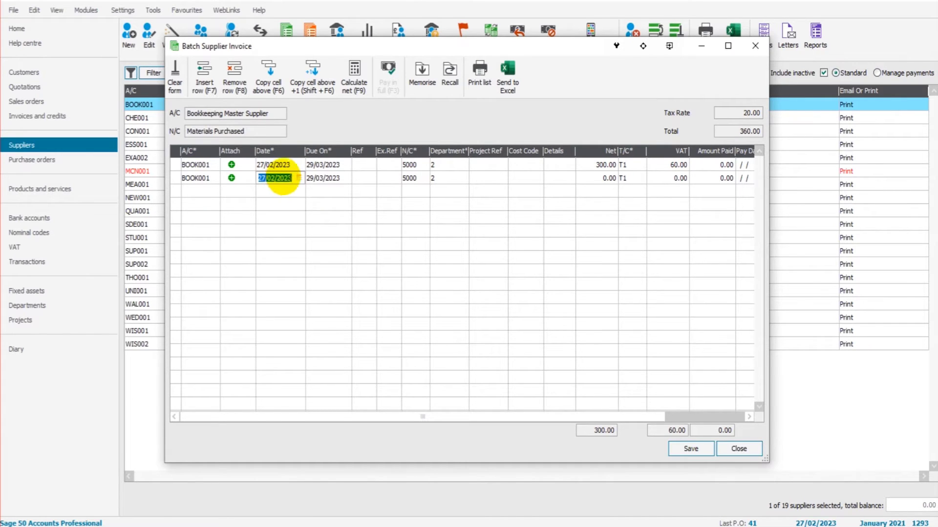
{"action": "left_click", "coordinate": [298, 178]}
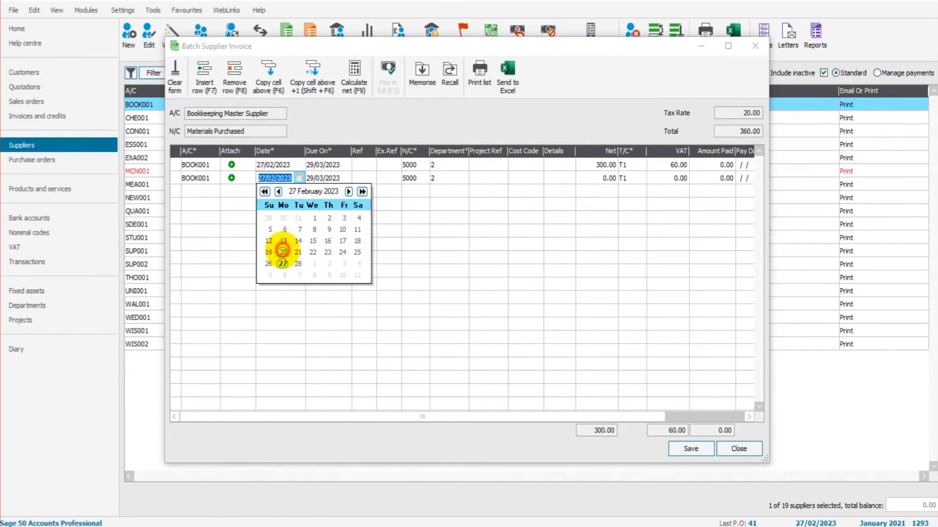
{"action": "left_click", "coordinate": [283, 251]}
{"action": "left_click", "coordinate": [360, 178]}
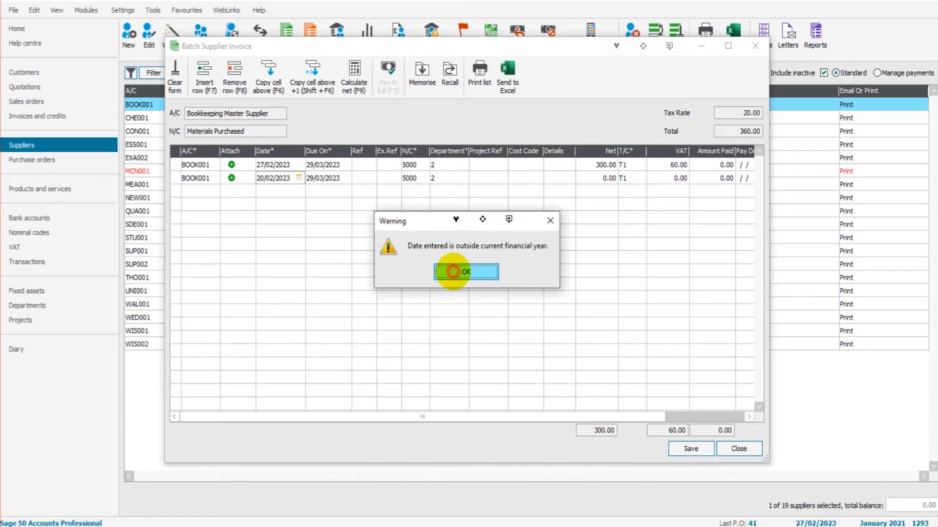
{"action": "left_click", "coordinate": [453, 272]}
{"action": "key", "text": "Tab"}
{"action": "key", "text": "Tab"}
{"action": "key", "text": "Tab"}
{"action": "key", "text": "Tab"}
{"action": "key", "text": "Tab"}
{"action": "key", "text": "Tab"}
{"action": "key", "text": "Tab"}
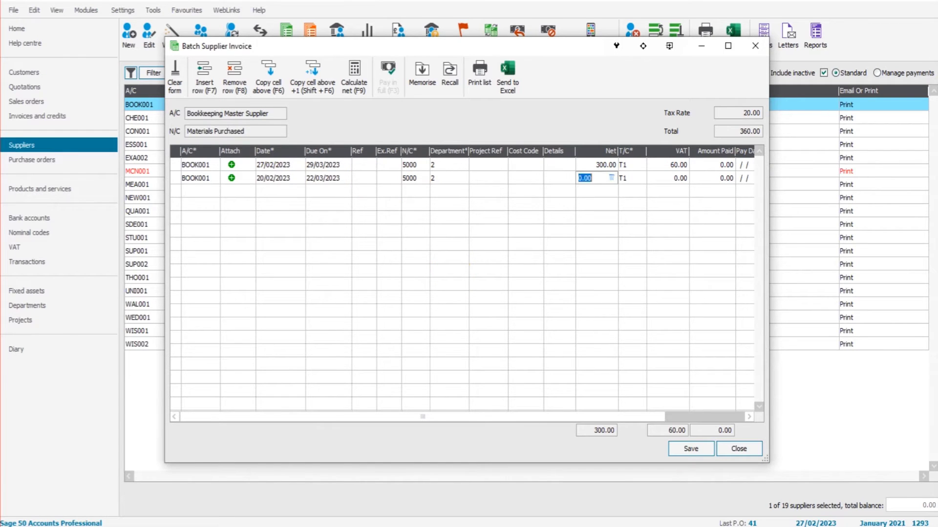
{"action": "key", "text": "Tab"}
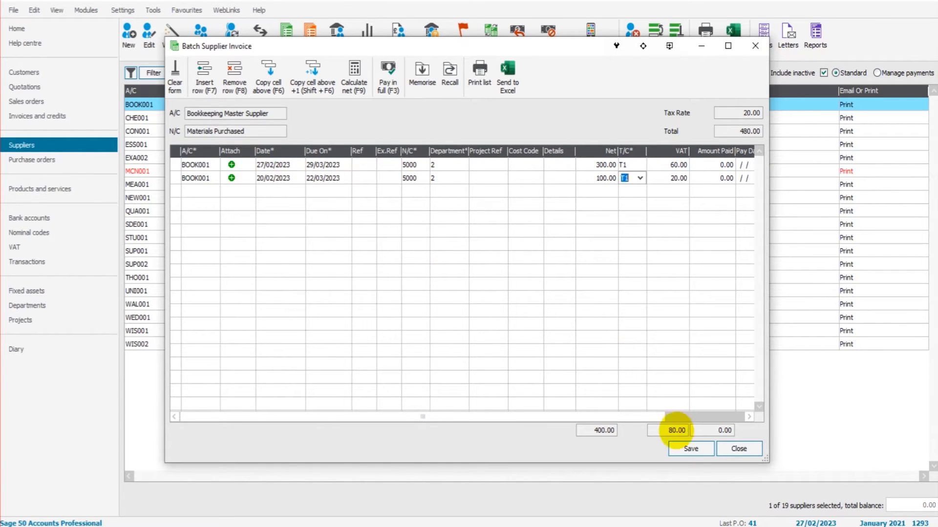
Save the supplier invoices, accepting out-of-year posting dates, and close the form
{"action": "left_click", "coordinate": [691, 449]}
{"action": "left_click", "coordinate": [447, 280]}
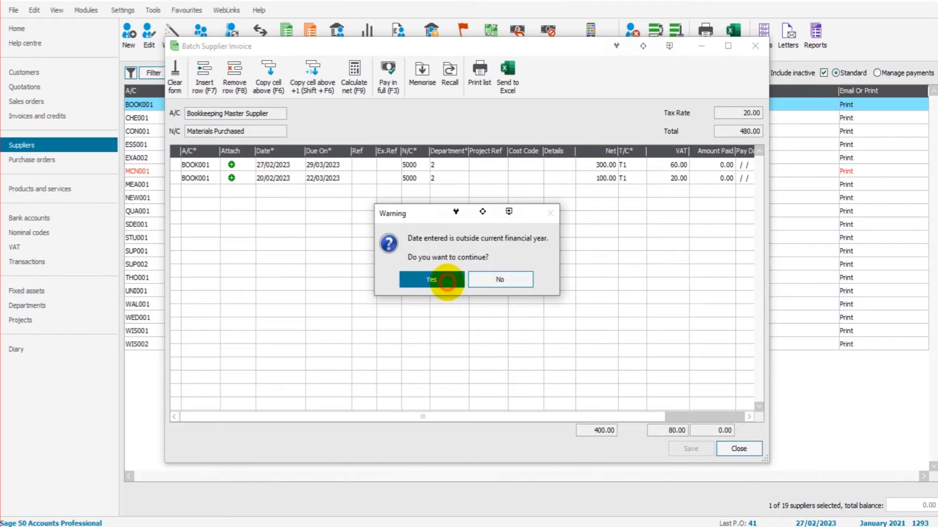
{"action": "left_click", "coordinate": [755, 54]}
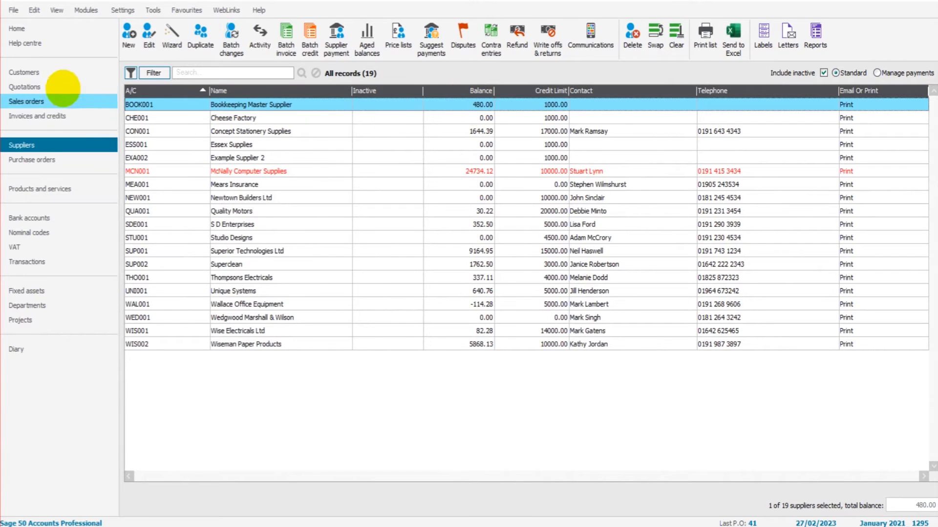
Switch between the Customers and Suppliers lists and view the customer toolbar customisation options
{"action": "left_click", "coordinate": [61, 73]}
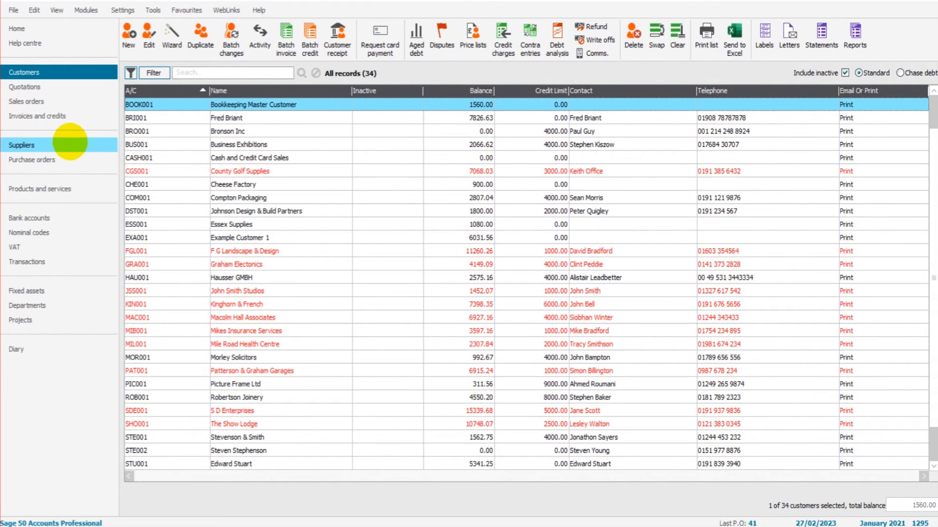
{"action": "left_click", "coordinate": [69, 142]}
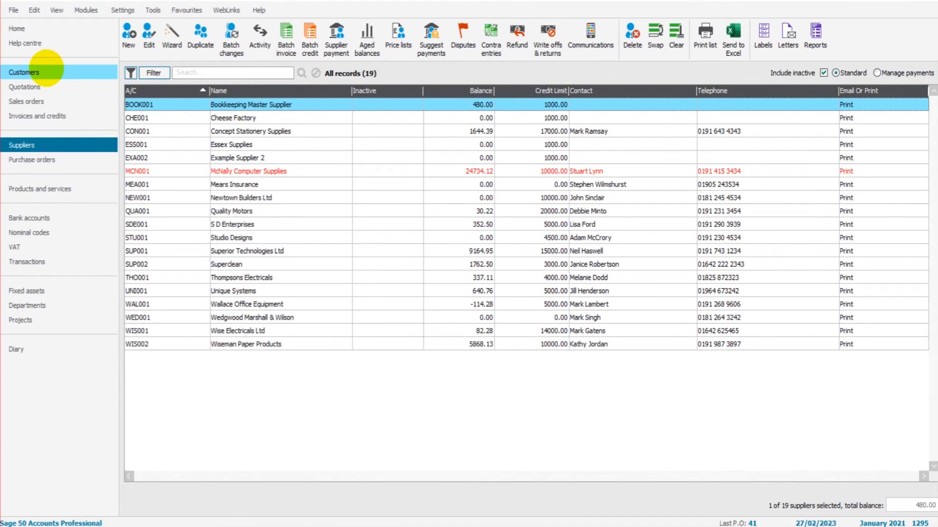
{"action": "left_click", "coordinate": [24, 71]}
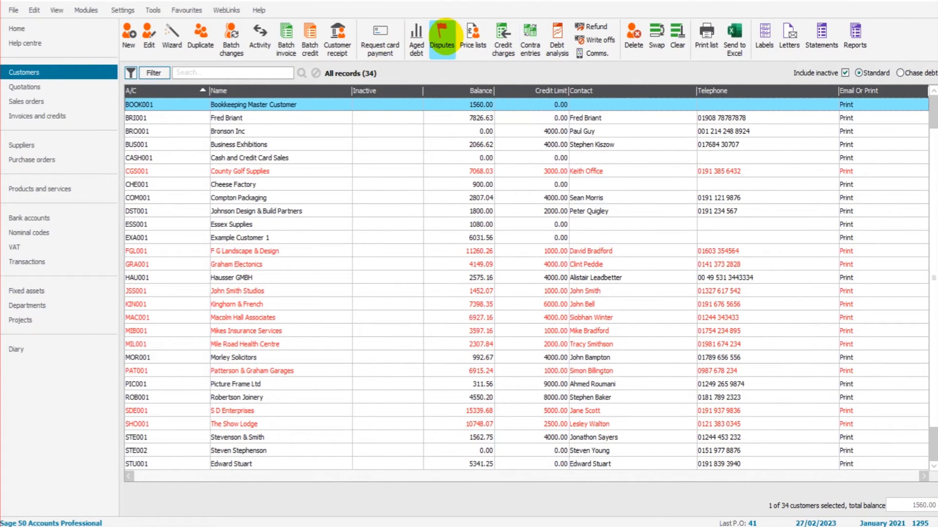
{"action": "right_click", "coordinate": [442, 33]}
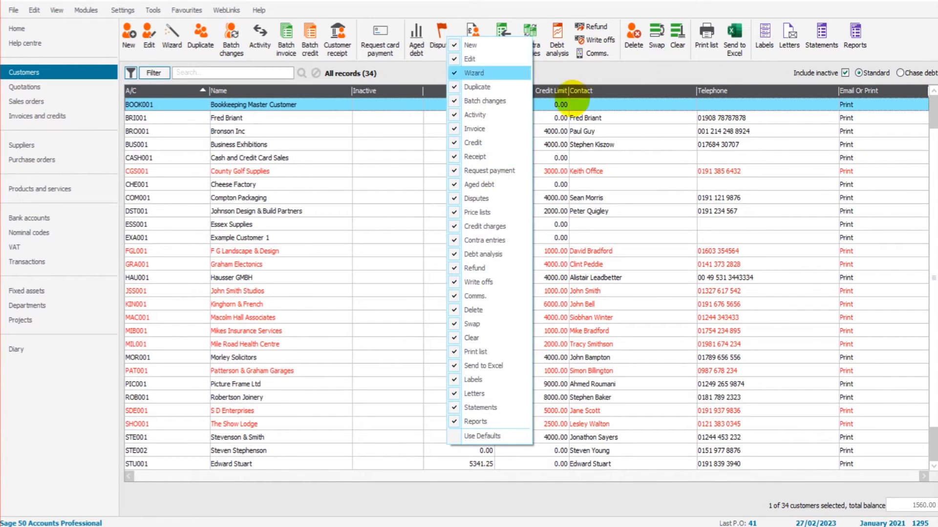
{"action": "left_click", "coordinate": [894, 43]}
Hide Contra entries from the supplier toolbar buttons, then return to the Customers list
{"action": "left_click", "coordinate": [42, 143]}
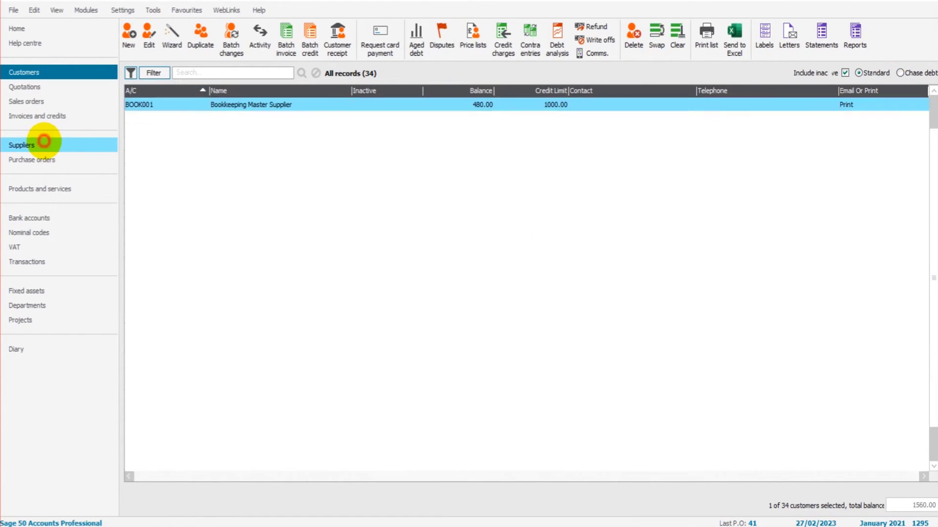
{"action": "right_click", "coordinate": [491, 40]}
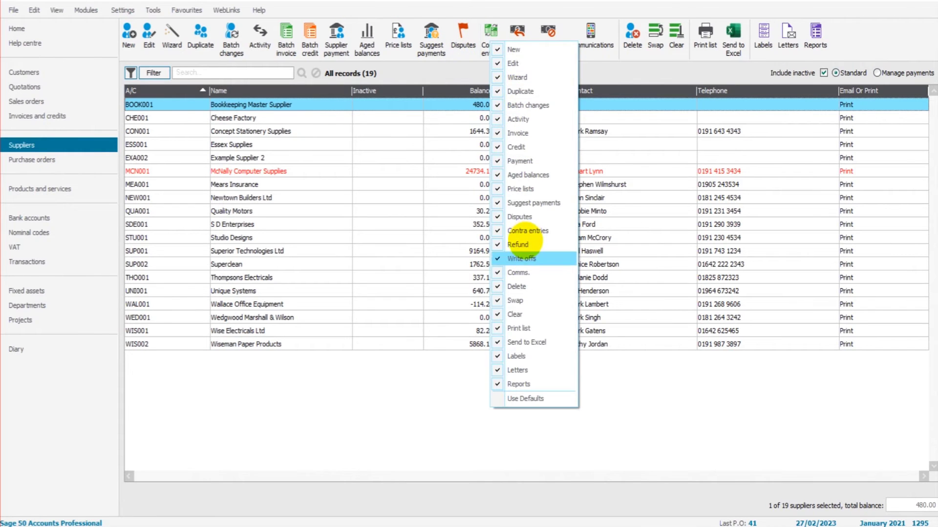
{"action": "left_click", "coordinate": [527, 231]}
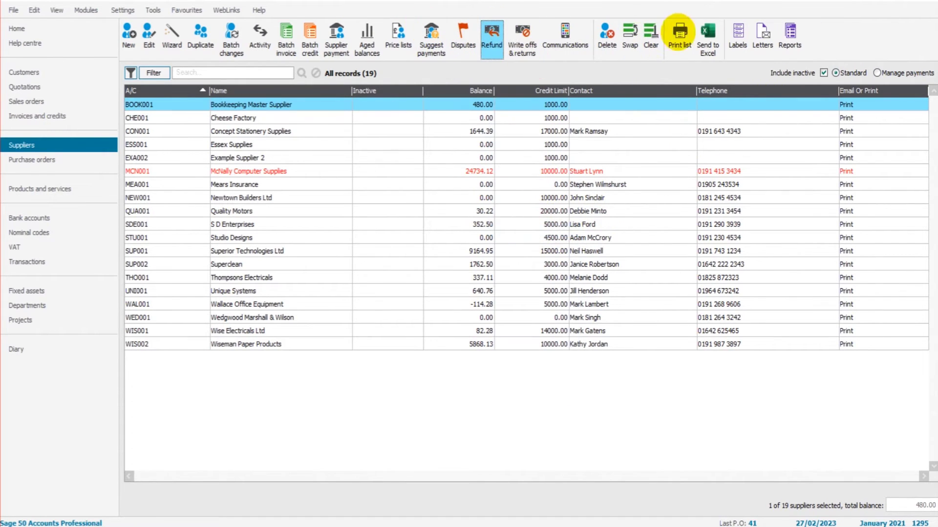
{"action": "right_click", "coordinate": [512, 34]}
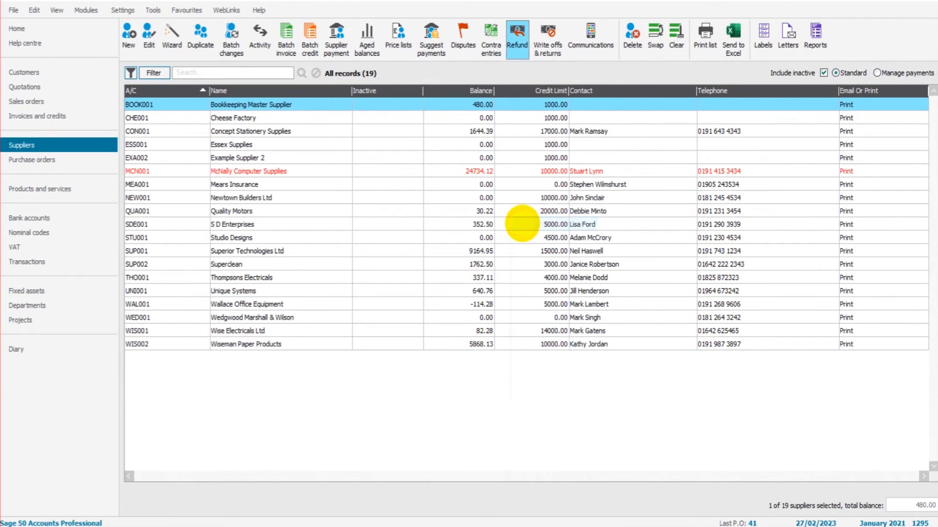
{"action": "left_click", "coordinate": [320, 408]}
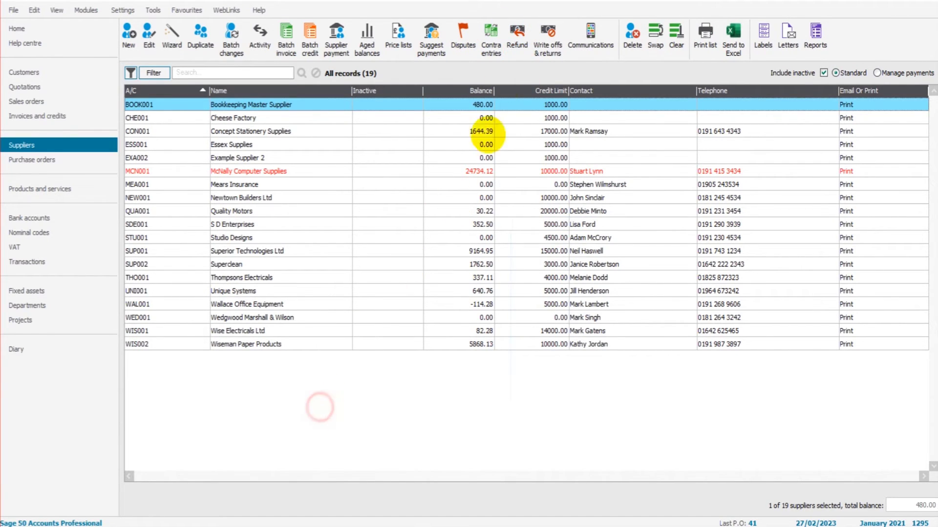
{"action": "right_click", "coordinate": [490, 35]}
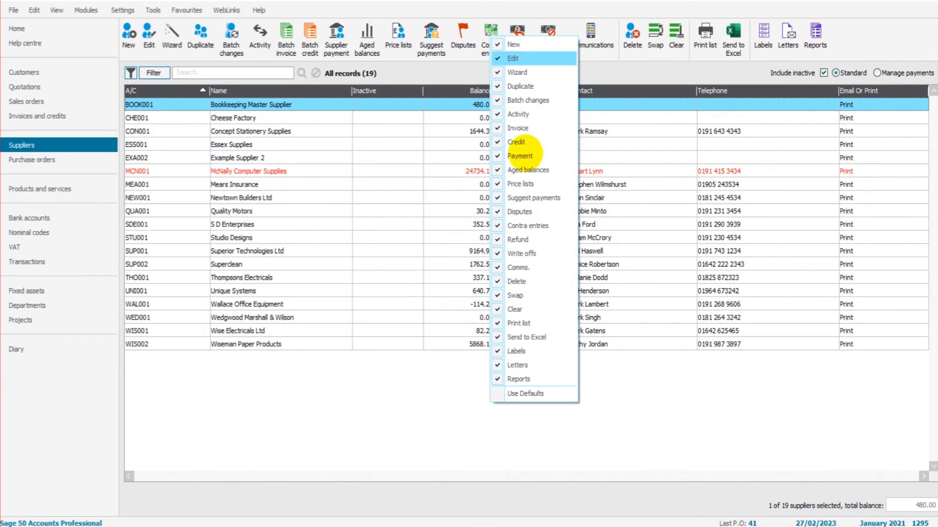
{"action": "left_click", "coordinate": [345, 415]}
{"action": "left_click", "coordinate": [19, 73]}
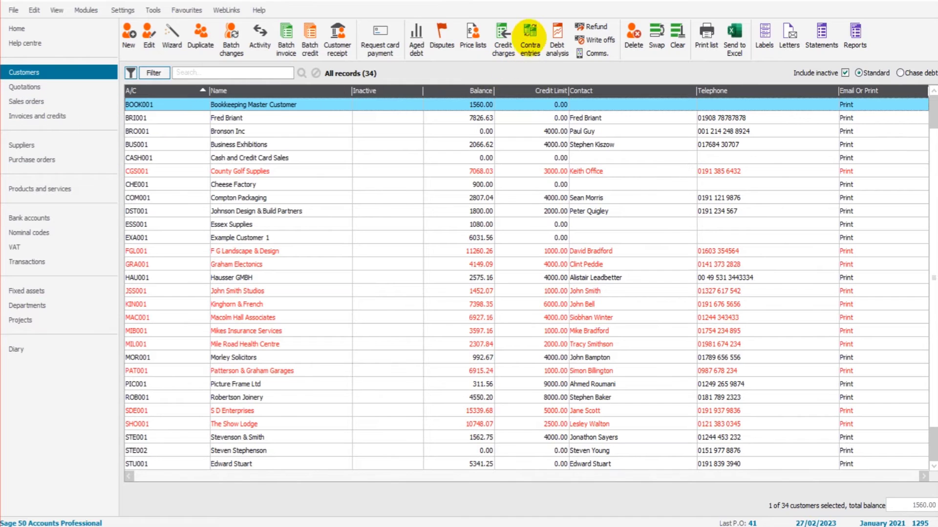
Open Contra Entries against bank 1200, move the dialog up, and list customers for the sales ledger
{"action": "left_click", "coordinate": [530, 37]}
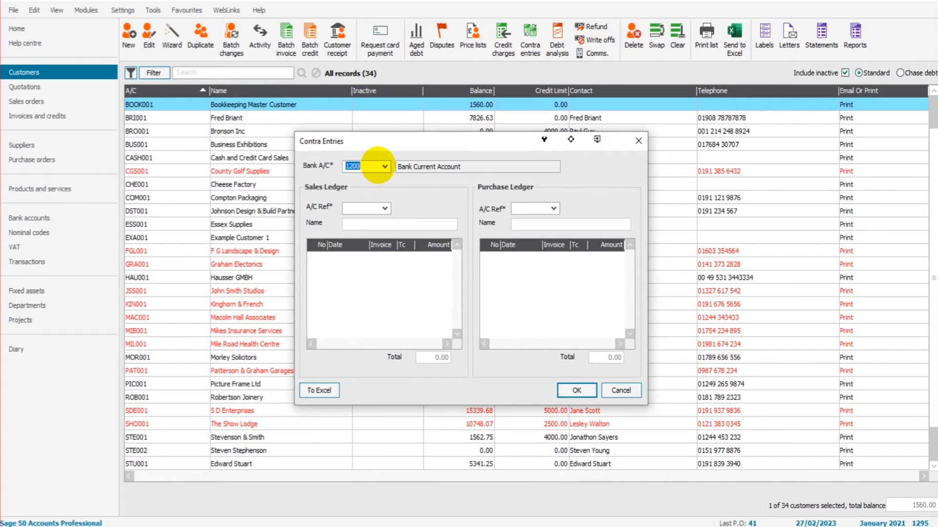
{"action": "left_click_drag", "start_coordinate": [446, 141], "coordinate": [450, 111]}
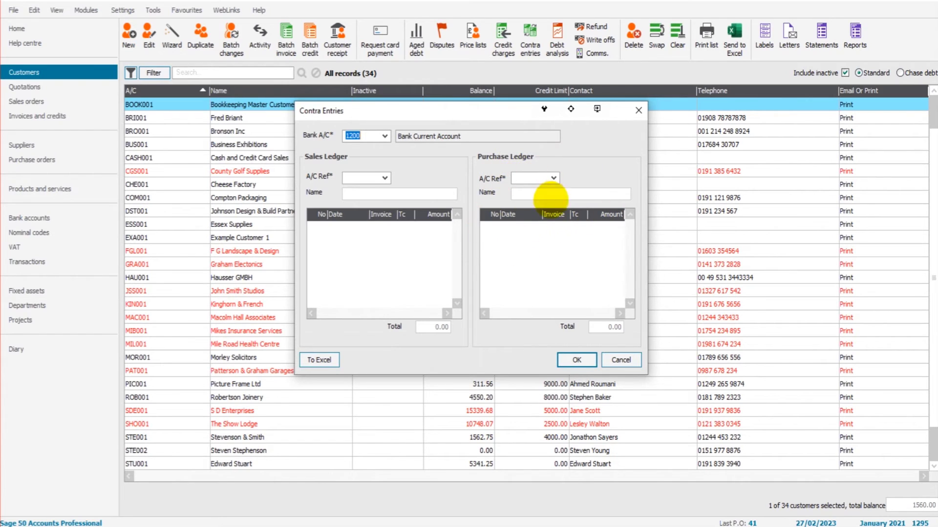
{"action": "left_click", "coordinate": [384, 178]}
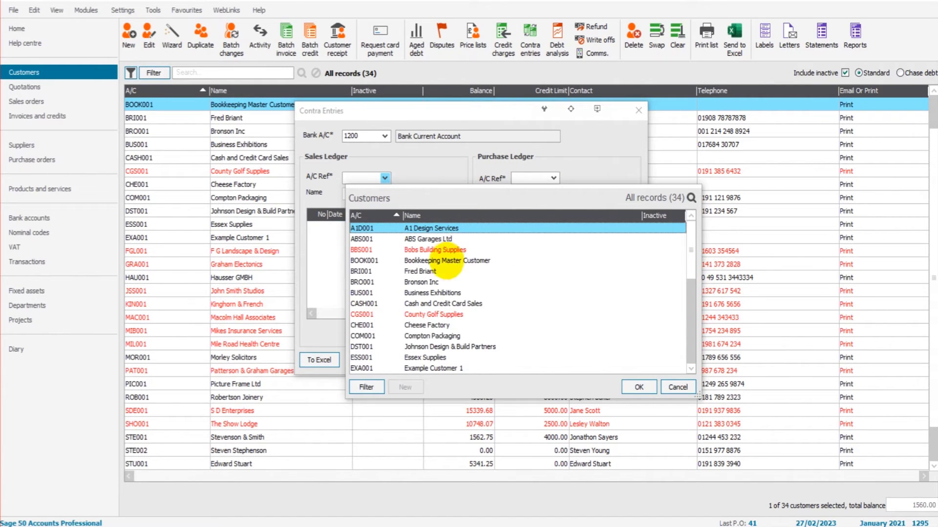
Choose BOOK001 Bookkeeping Master Customer for sales and a supplier for the purchase side
{"action": "left_click", "coordinate": [454, 260]}
{"action": "left_click", "coordinate": [630, 383]}
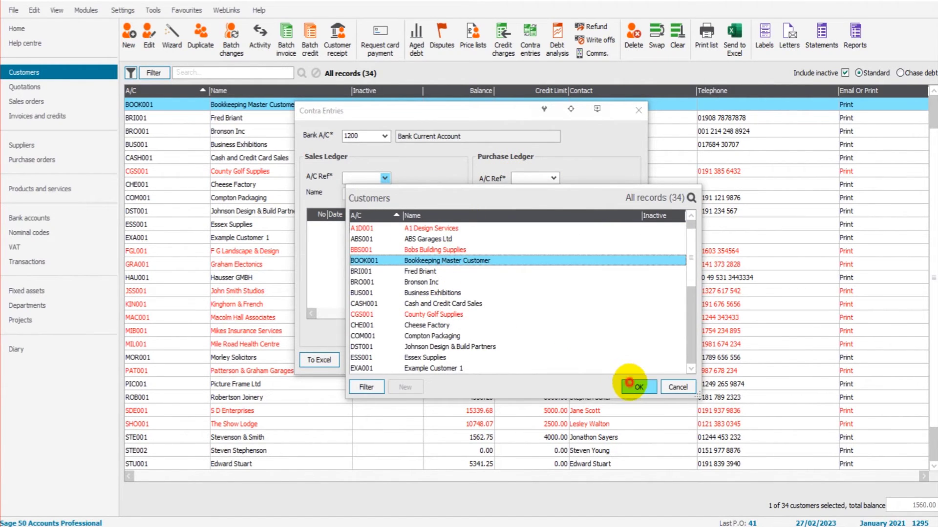
{"action": "left_click", "coordinate": [554, 177]}
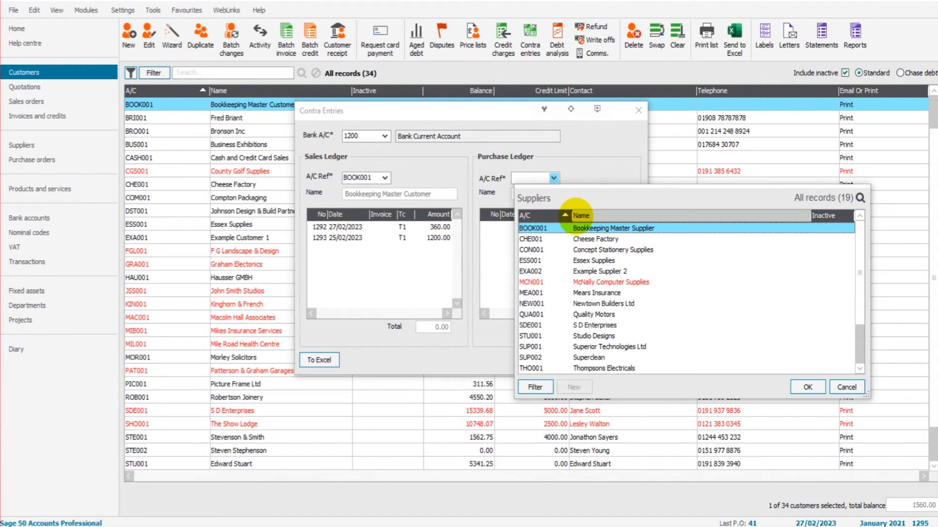
{"action": "left_click", "coordinate": [807, 388]}
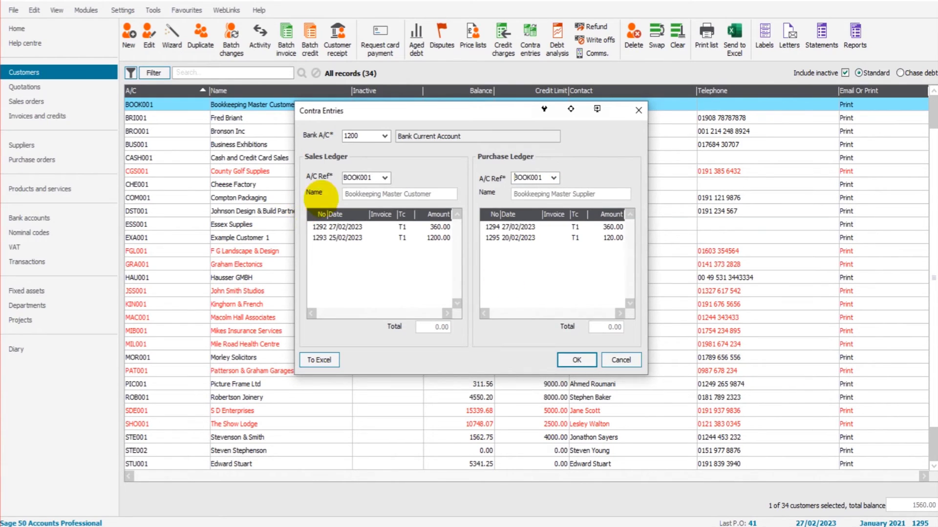
{"action": "left_click", "coordinate": [350, 177]}
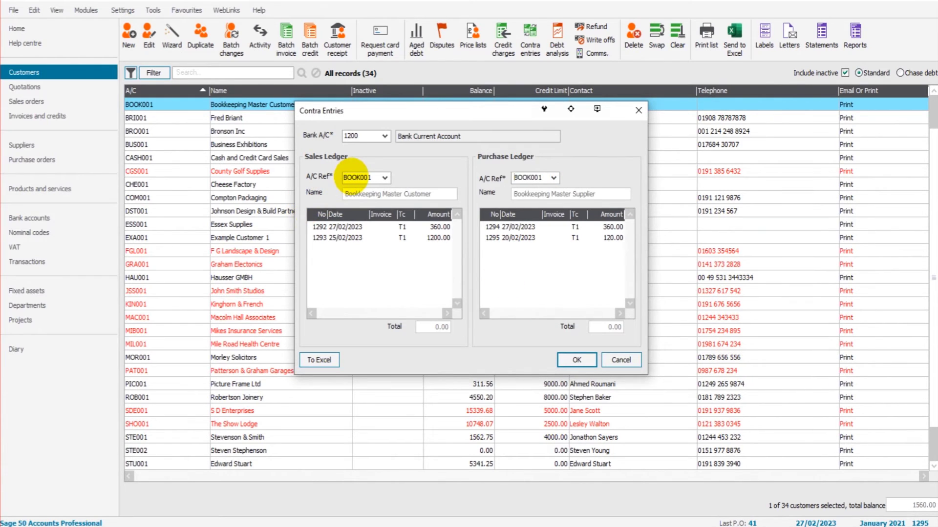
Settle the purchase side on BOOK001 Bookkeeping Master Supplier and select a sales invoice
{"action": "left_click", "coordinate": [515, 177]}
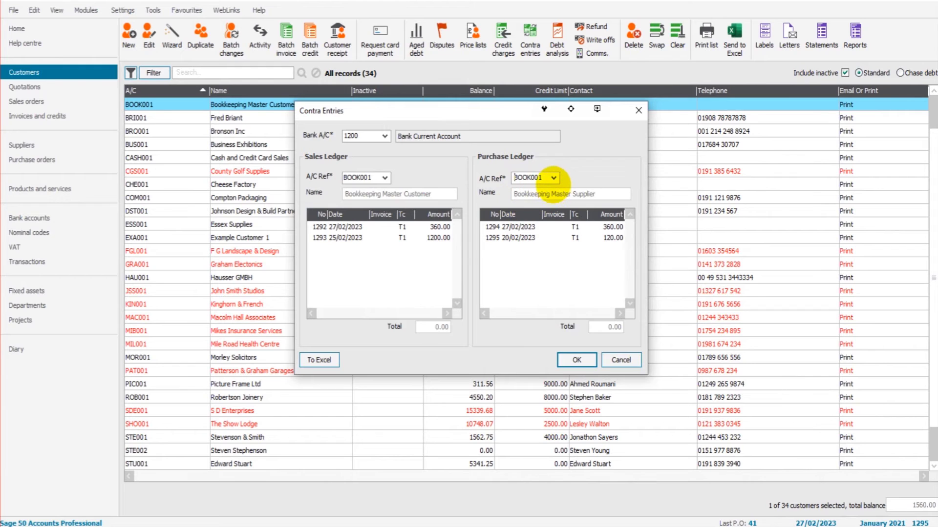
{"action": "left_click", "coordinate": [554, 178]}
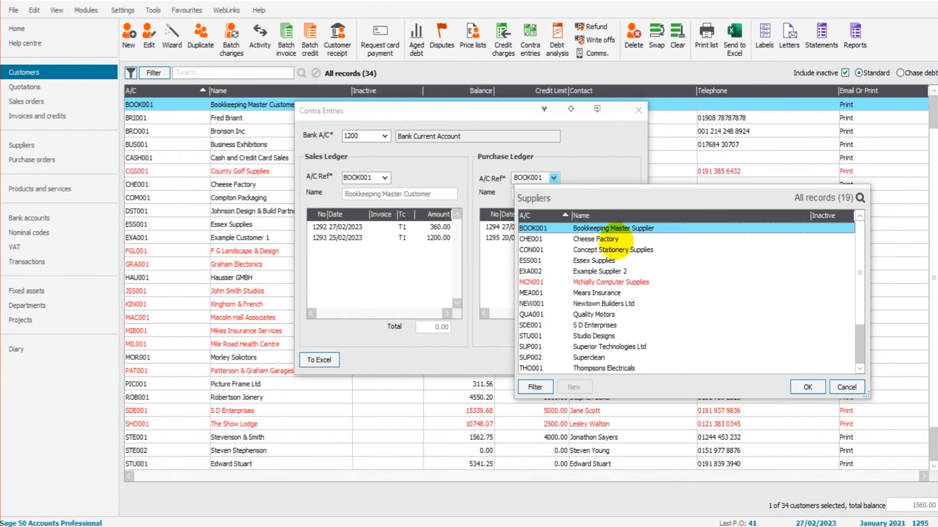
{"action": "left_click", "coordinate": [610, 239]}
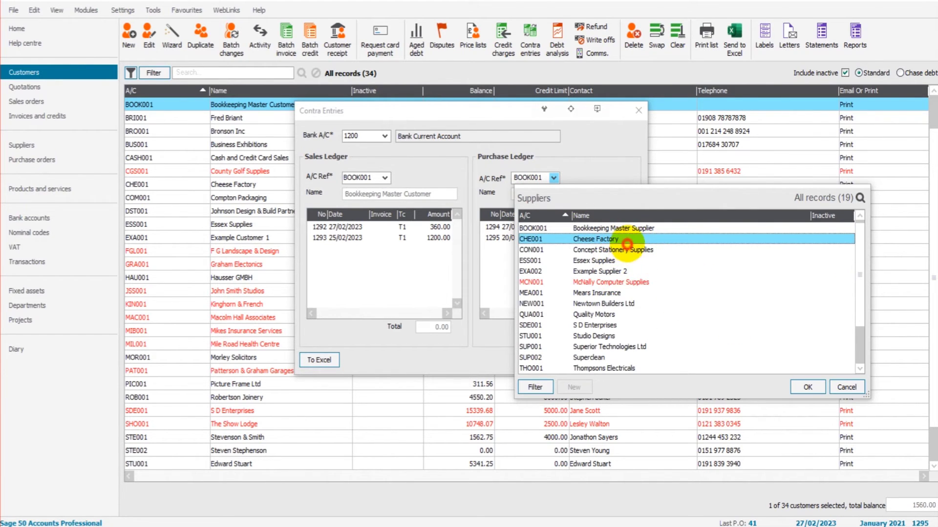
{"action": "left_click", "coordinate": [603, 293]}
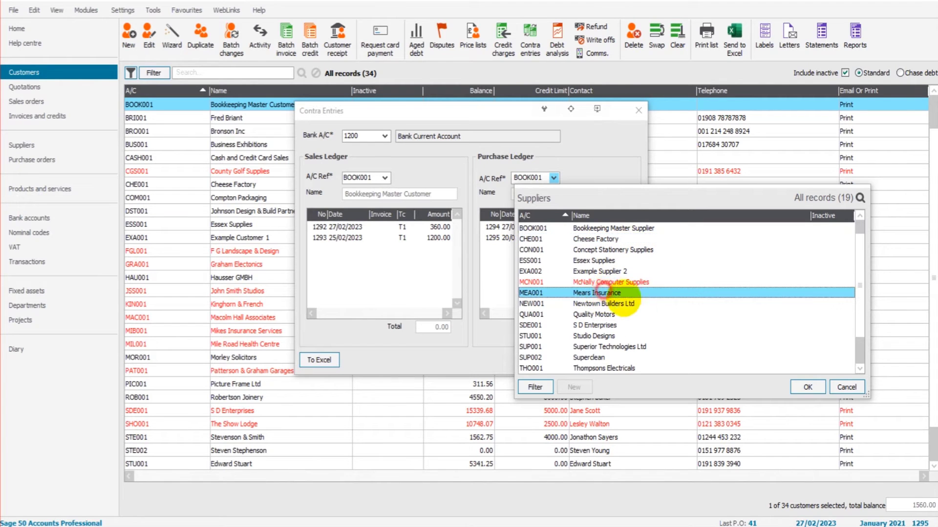
{"action": "left_click", "coordinate": [807, 387]}
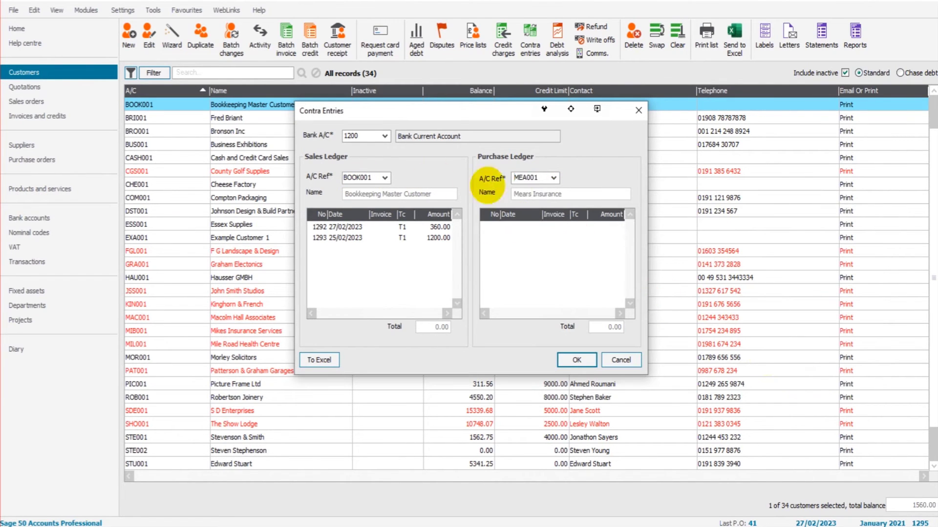
{"action": "left_click", "coordinate": [553, 178]}
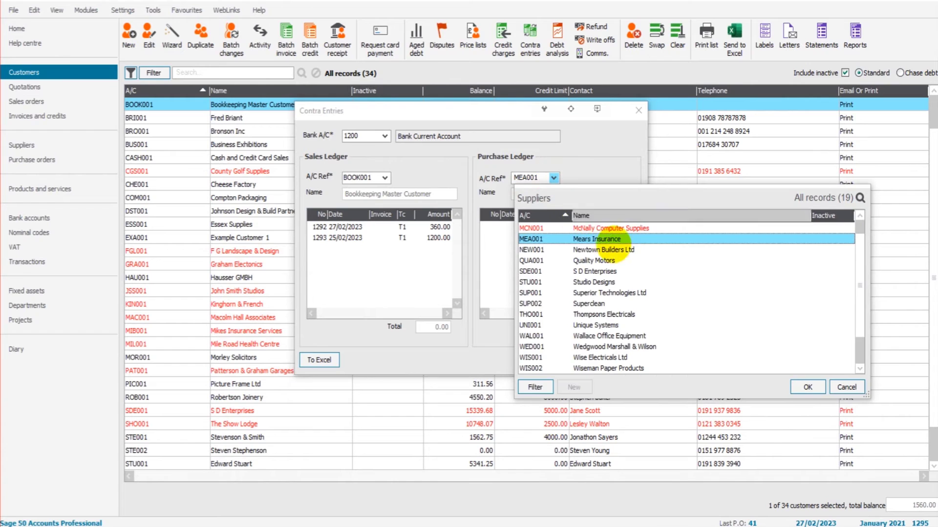
{"action": "key", "text": "Home"}
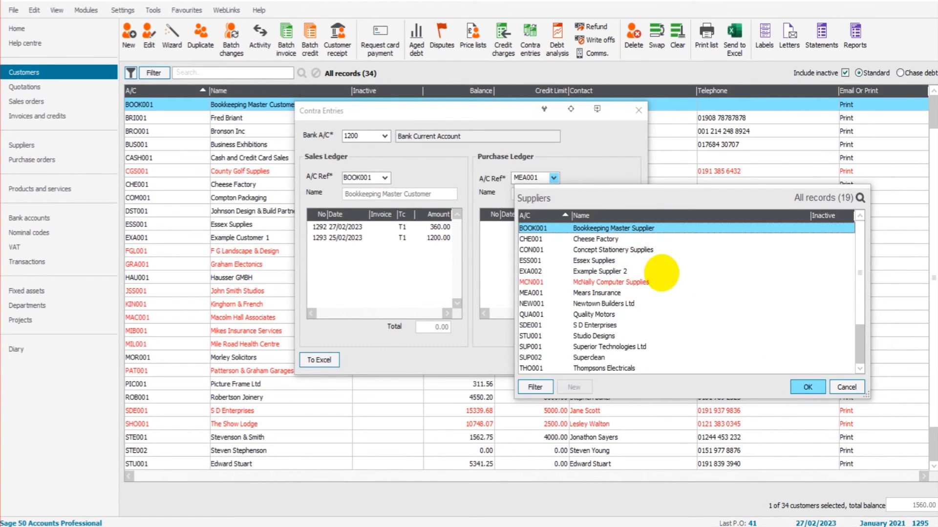
{"action": "double_click", "coordinate": [656, 228]}
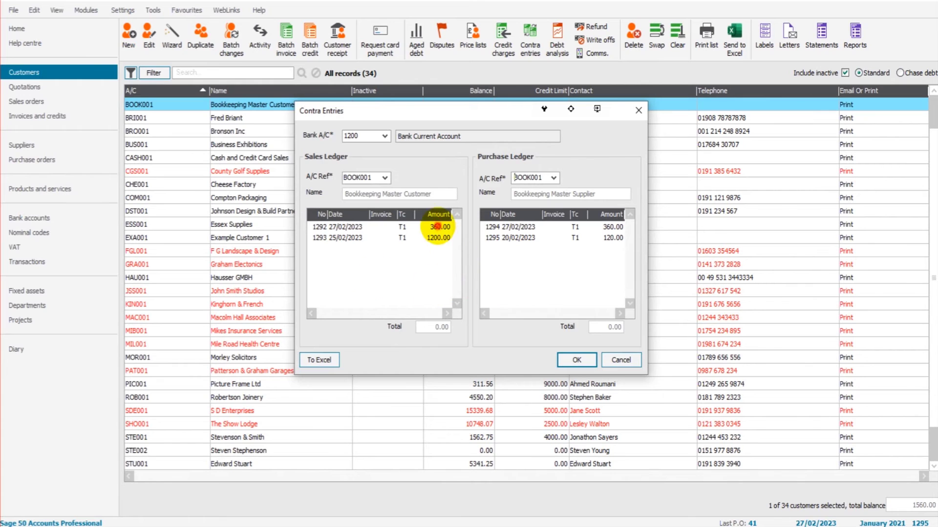
{"action": "left_click", "coordinate": [434, 227]}
Match sales invoice 1292 with purchase invoice 1294 at 360.00 and post the contra
{"action": "left_click", "coordinate": [432, 238]}
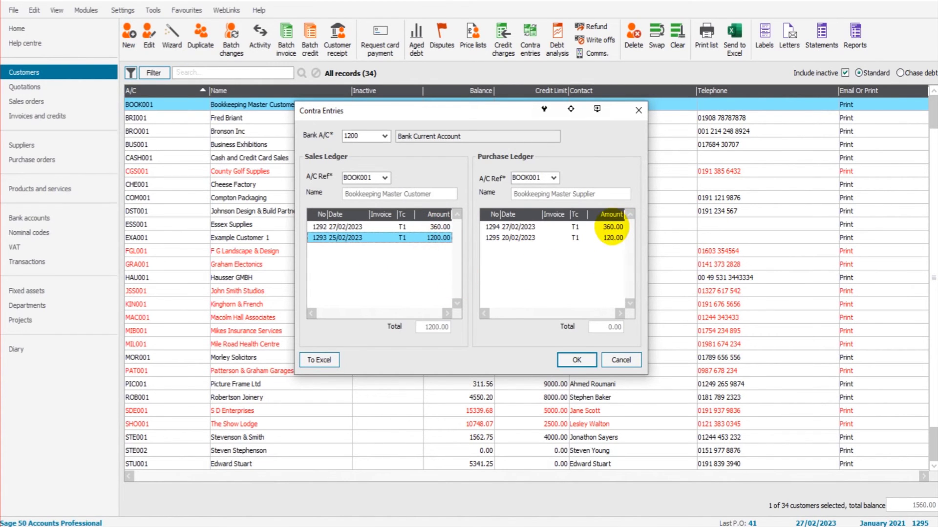
{"action": "left_click", "coordinate": [611, 227]}
{"action": "left_click", "coordinate": [607, 238]}
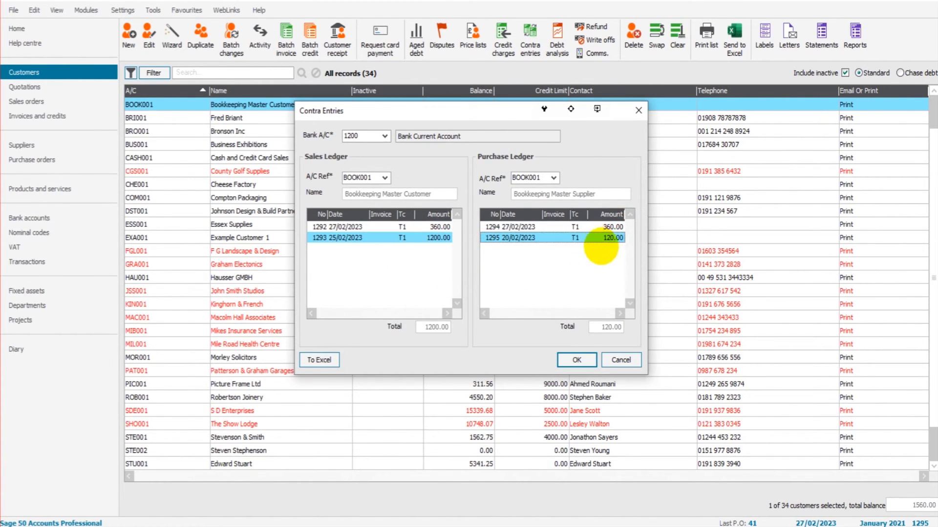
{"action": "left_click", "coordinate": [403, 227]}
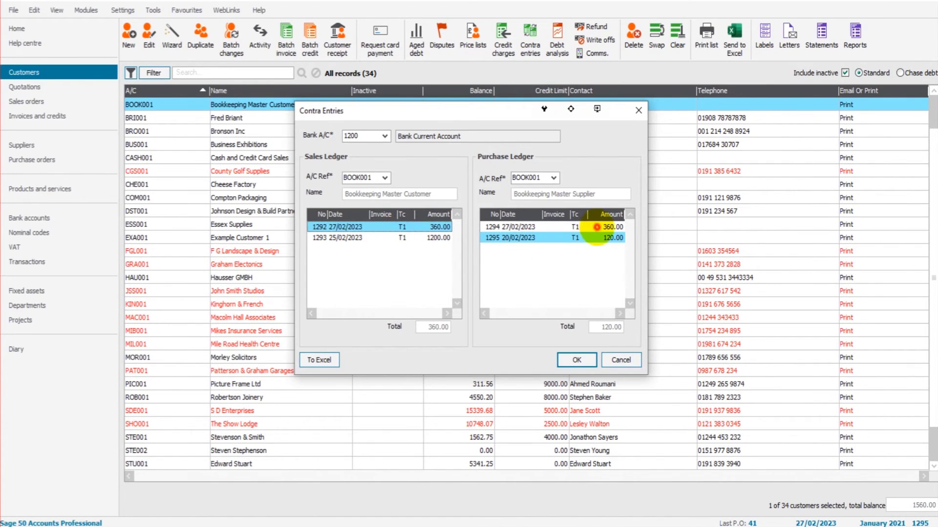
{"action": "left_click", "coordinate": [596, 228]}
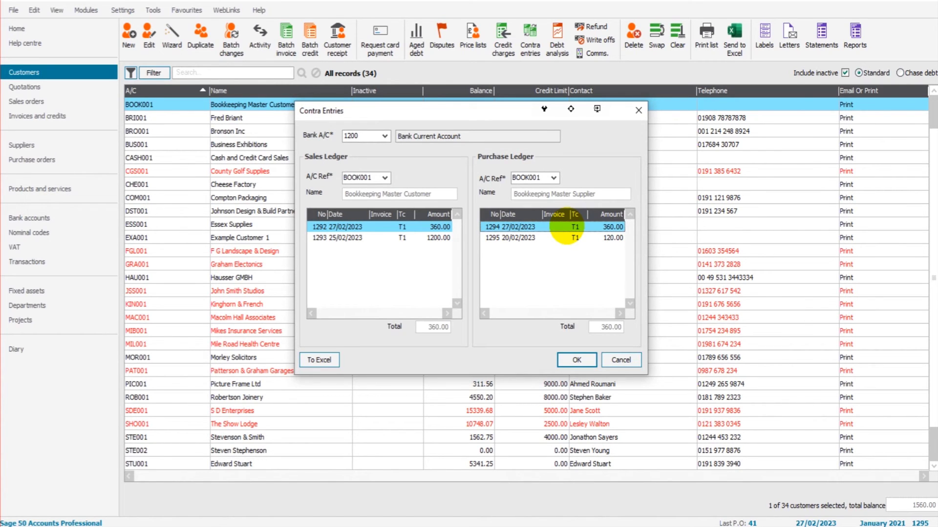
{"action": "left_click", "coordinate": [430, 238]}
{"action": "left_click", "coordinate": [415, 238]}
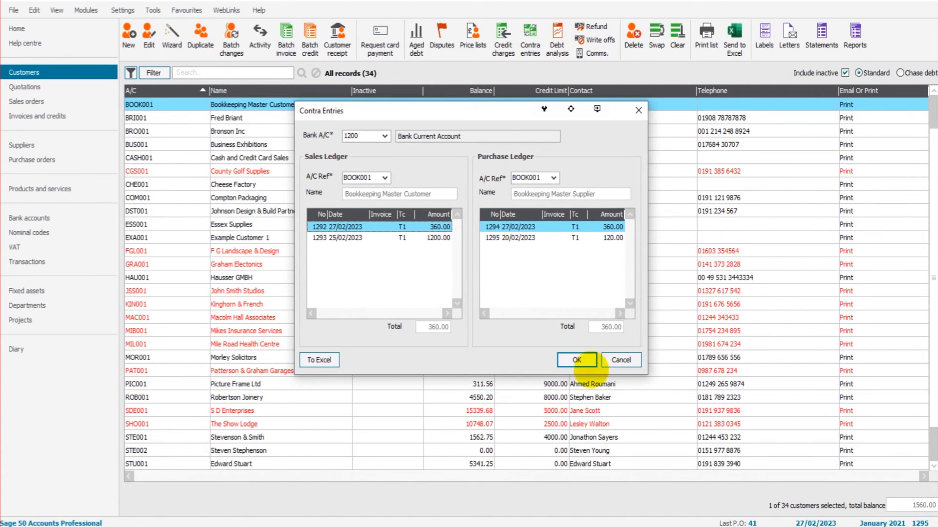
{"action": "left_click", "coordinate": [578, 362]}
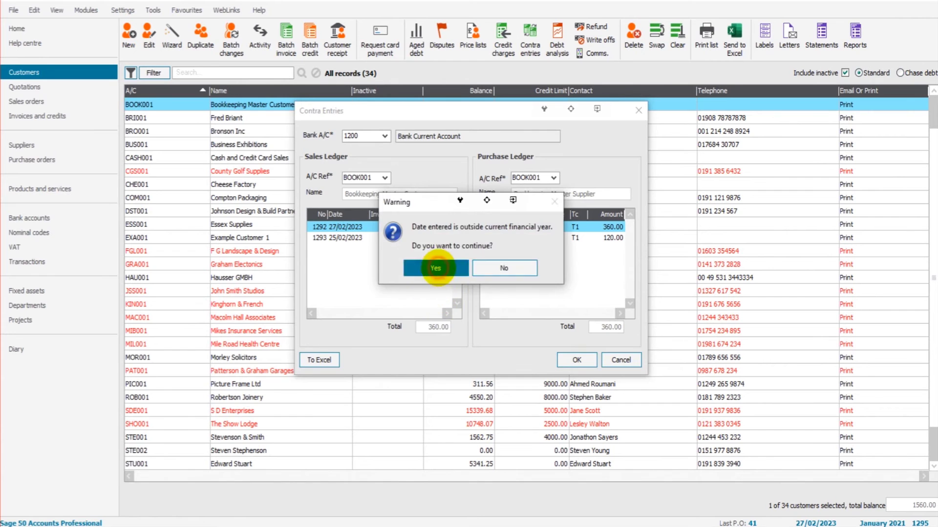
{"action": "left_click", "coordinate": [434, 268]}
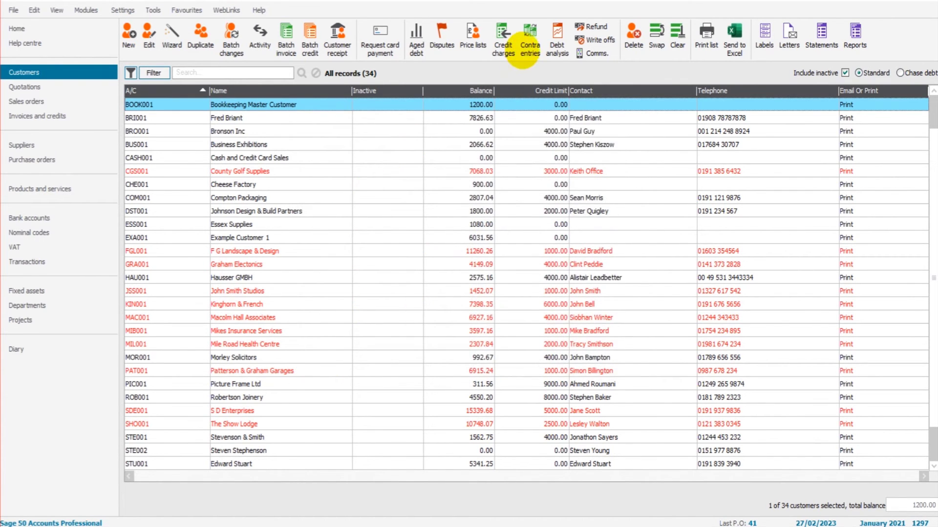
{"action": "left_click", "coordinate": [530, 41]}
Pick BOOK001 on both ledgers and pair sales invoice 1293 (1200.00) with purchase invoice 1295 (120.00)
{"action": "left_click", "coordinate": [385, 208]}
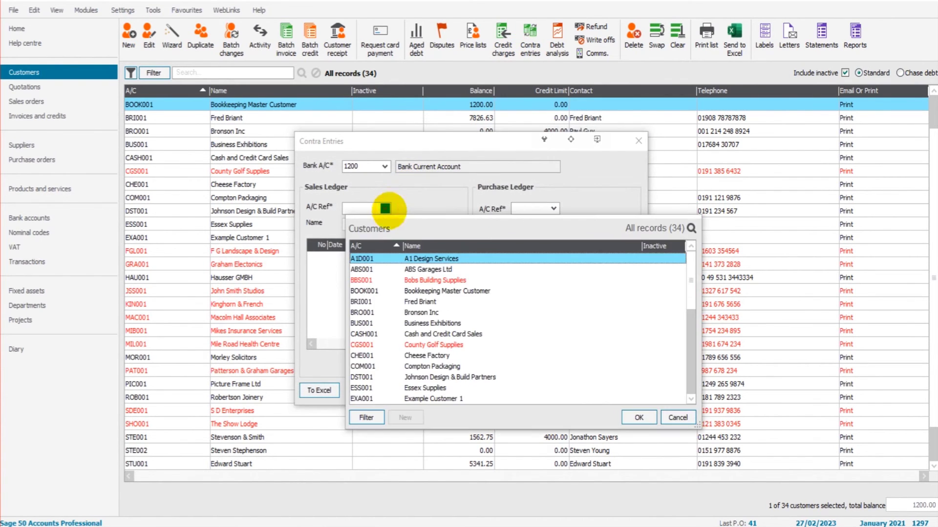
{"action": "left_click", "coordinate": [443, 291]}
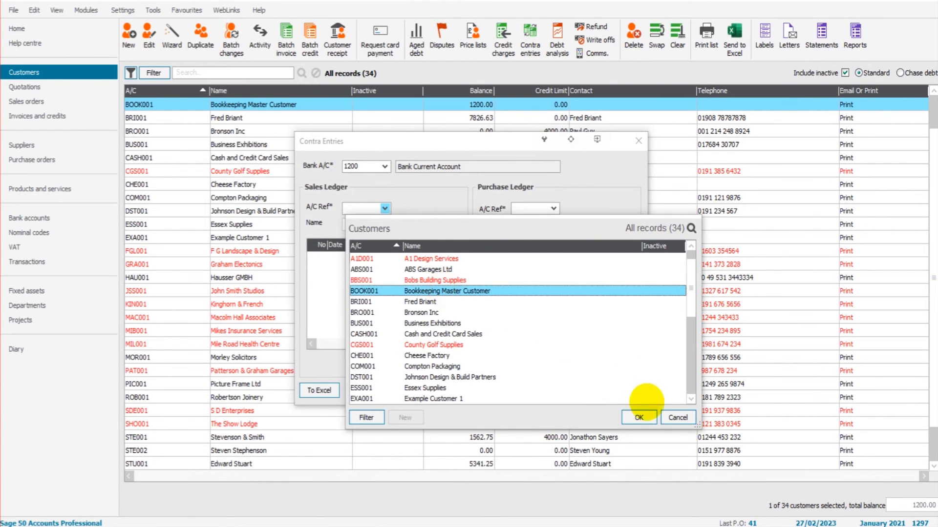
{"action": "left_click", "coordinate": [638, 418]}
{"action": "left_click", "coordinate": [553, 208]}
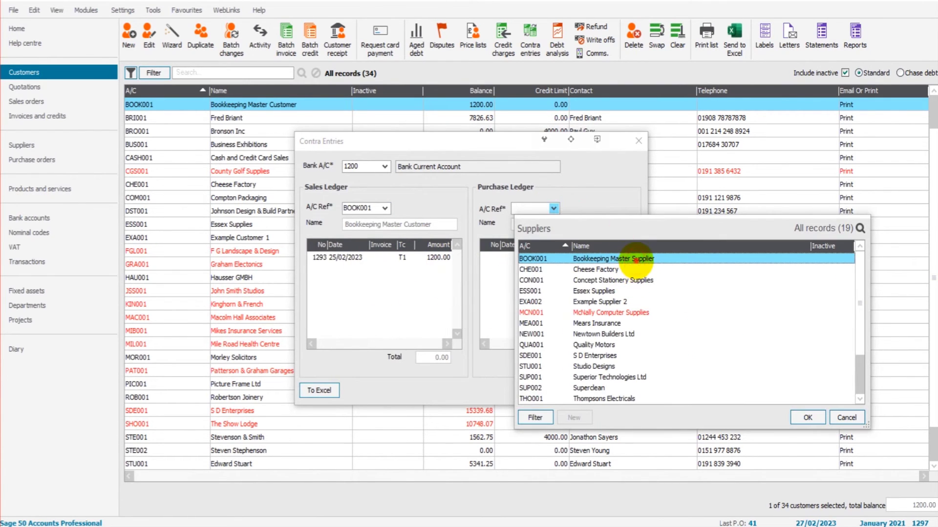
{"action": "double_click", "coordinate": [635, 259]}
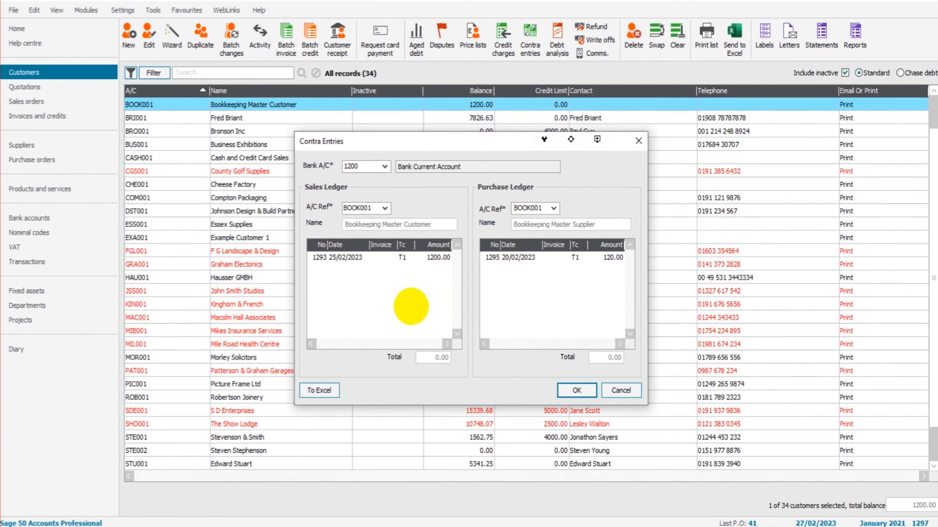
{"action": "left_click", "coordinate": [421, 258]}
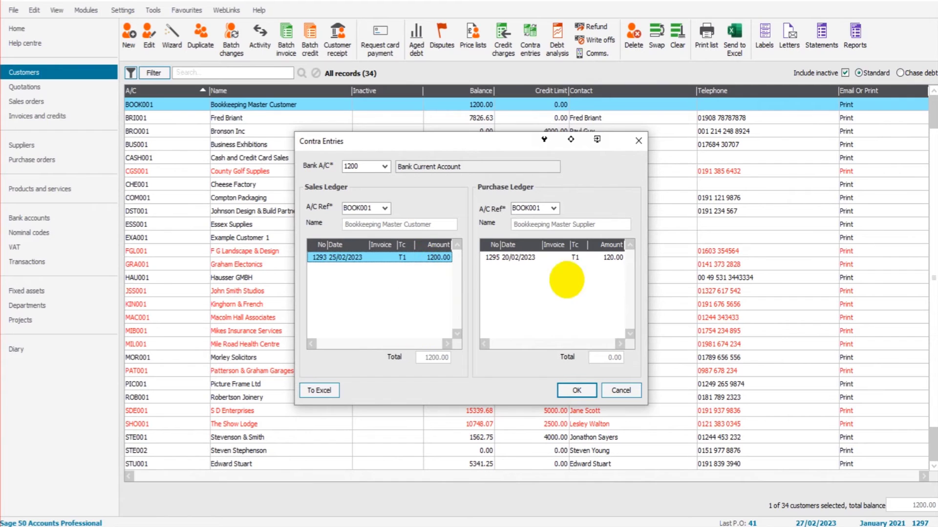
{"action": "left_click", "coordinate": [577, 259]}
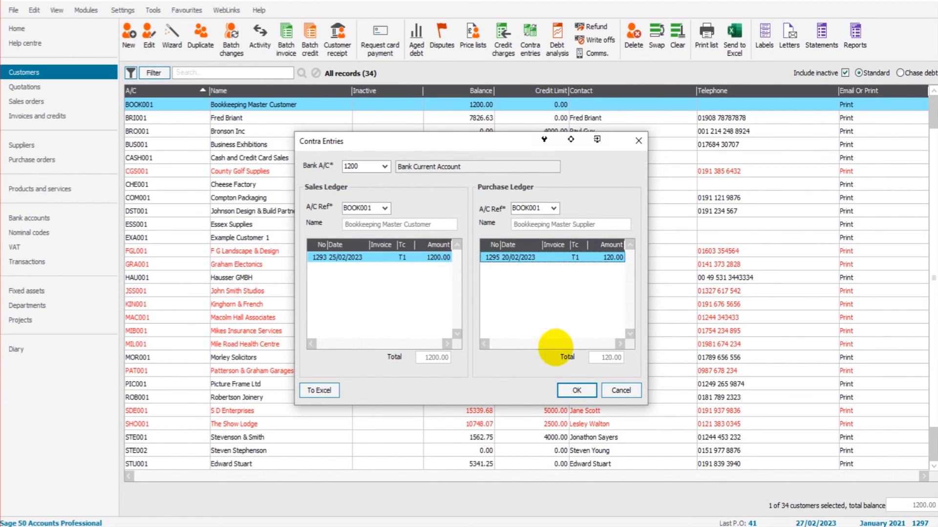
Post the contra, accepting the date warning and a 120.00 part-contra
{"action": "left_click", "coordinate": [576, 390]}
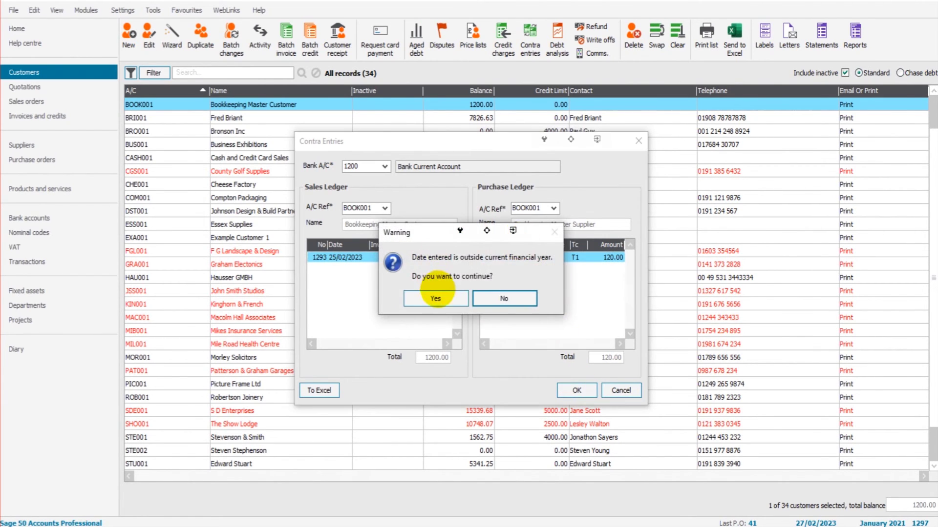
{"action": "left_click", "coordinate": [435, 297]}
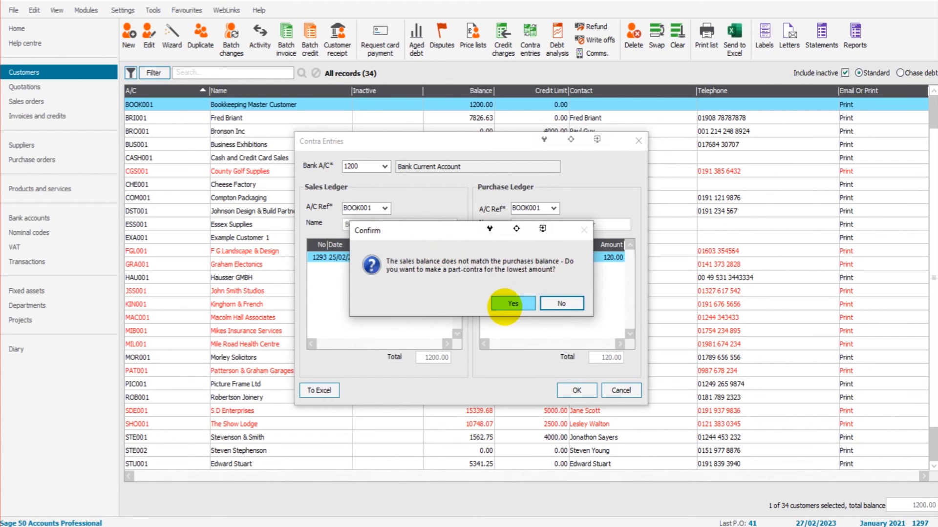
{"action": "left_click", "coordinate": [506, 303]}
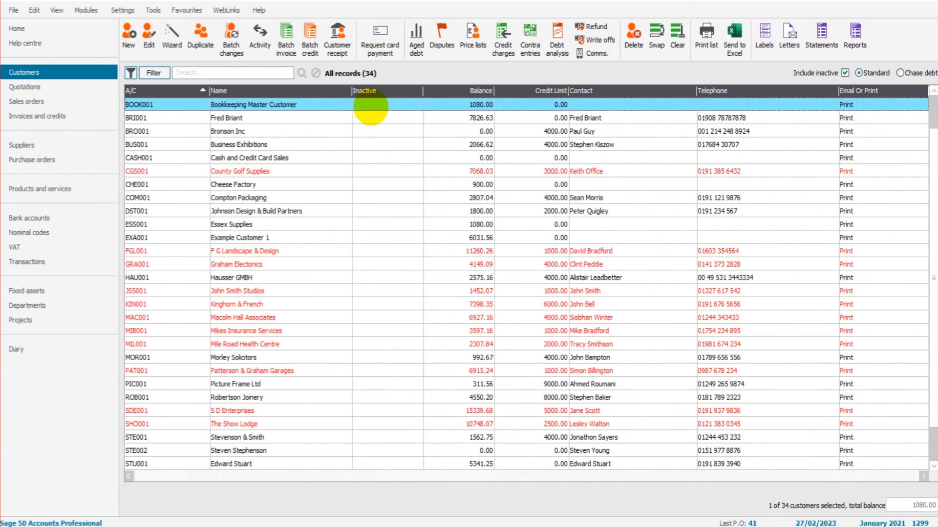
Inspect BOOK001's activity: invoices 1292 and 1293 and contra receipts 1296 and 1298
{"action": "left_click", "coordinate": [260, 36]}
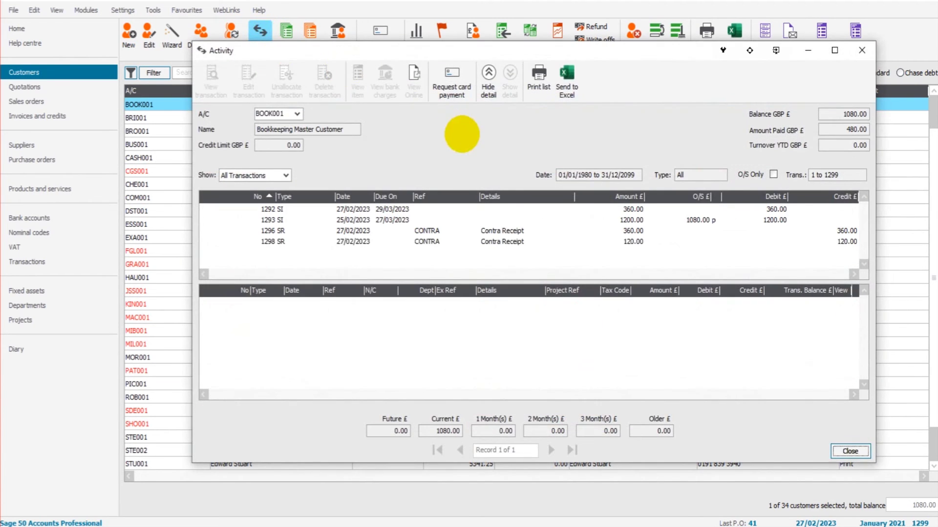
{"action": "left_click", "coordinate": [505, 239]}
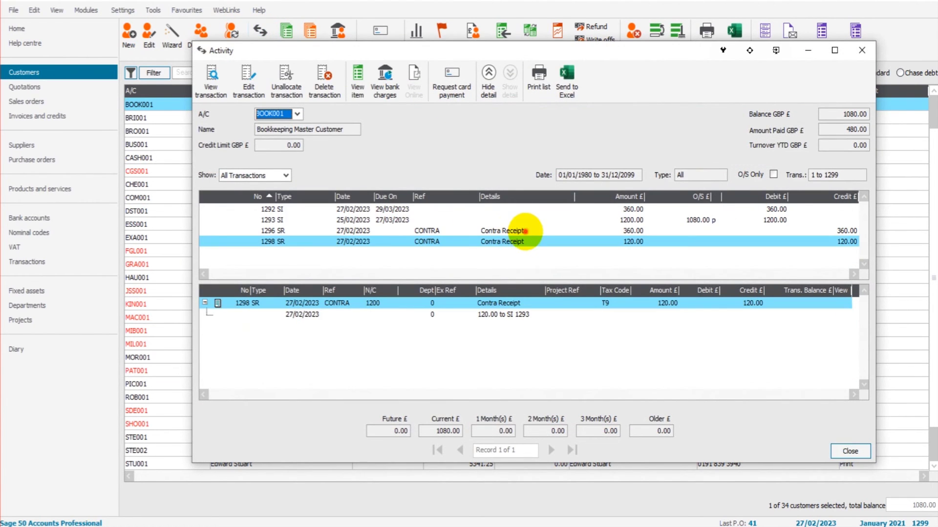
{"action": "left_click", "coordinate": [609, 209]}
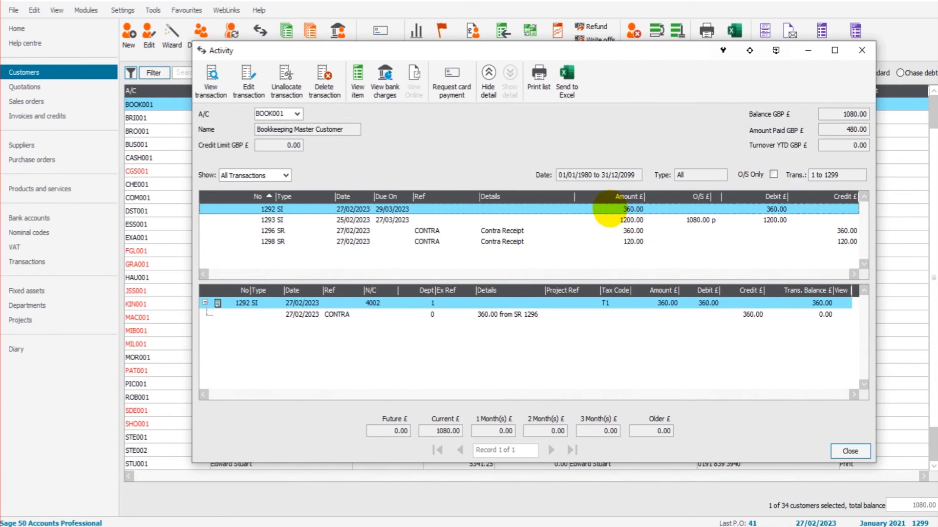
{"action": "left_click", "coordinate": [625, 230]}
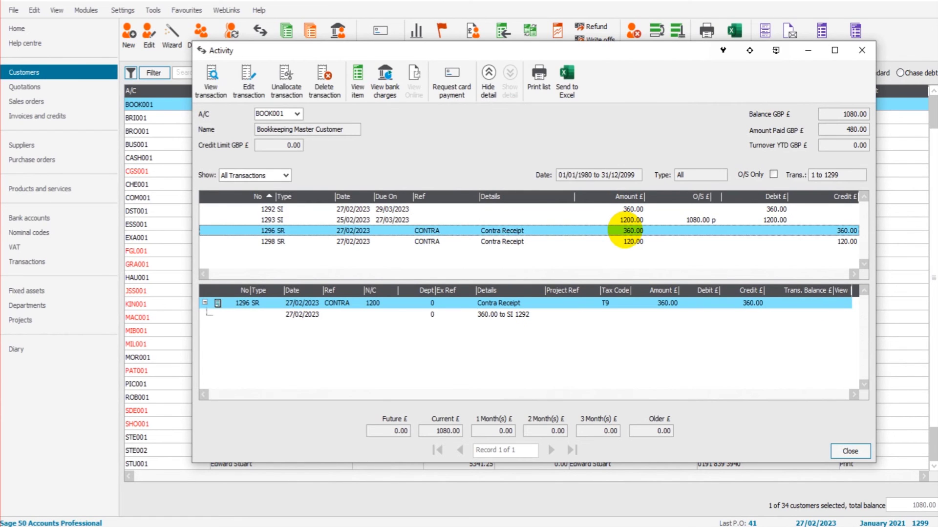
{"action": "left_click", "coordinate": [627, 220]}
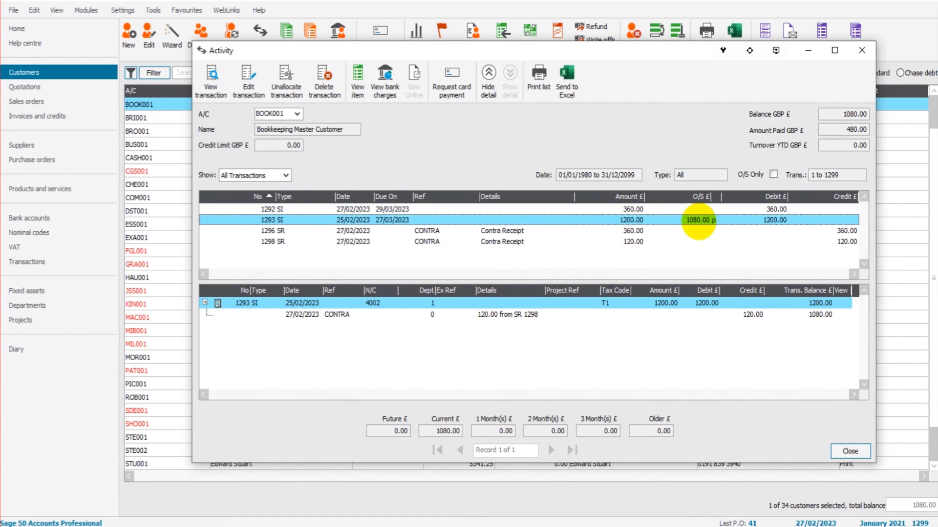
{"action": "left_click", "coordinate": [635, 241]}
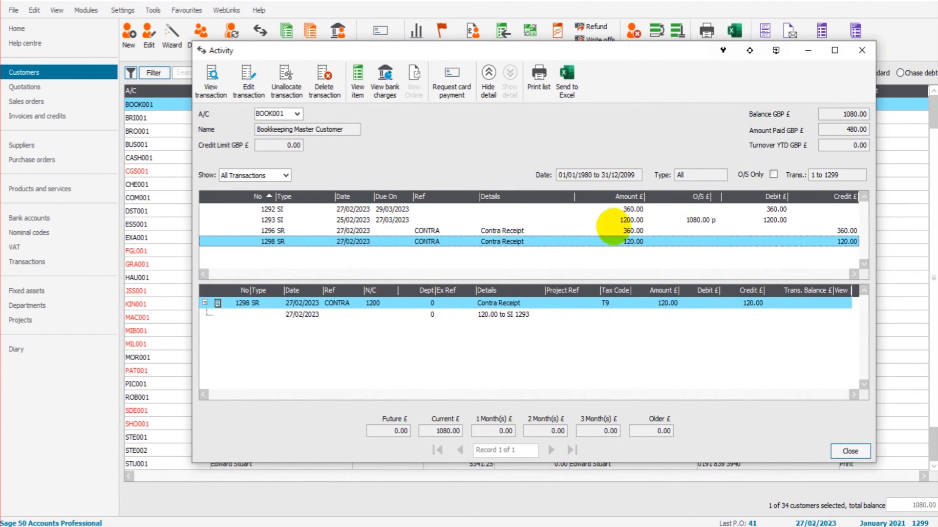
{"action": "left_click", "coordinate": [635, 220]}
{"action": "left_click", "coordinate": [861, 50]}
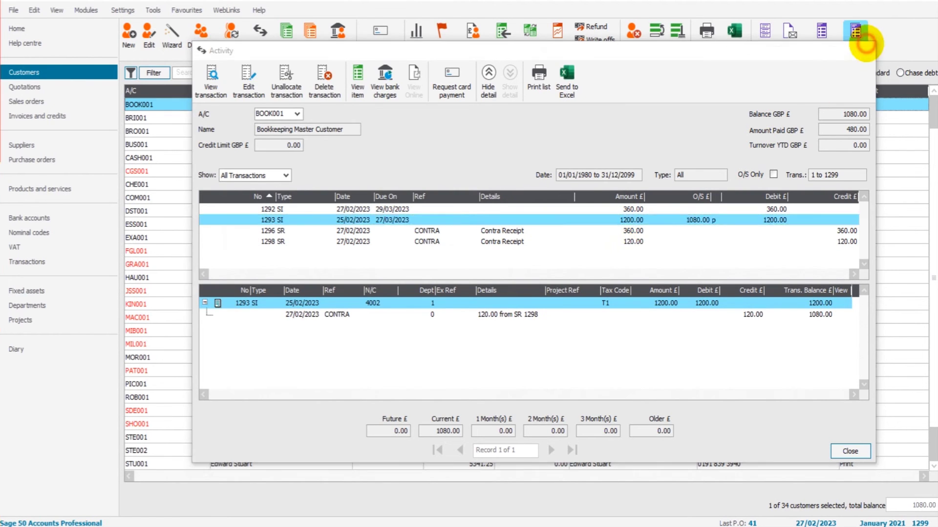
Sort the supplier's activity by type and view invoice 1295 and contra payments 1297 and 1299
{"action": "left_click", "coordinate": [52, 146]}
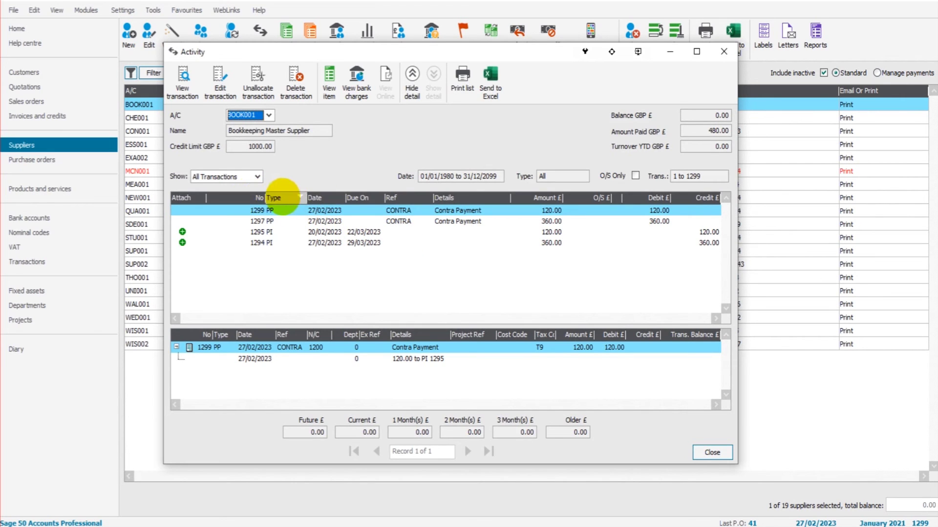
{"action": "left_click", "coordinate": [283, 197]}
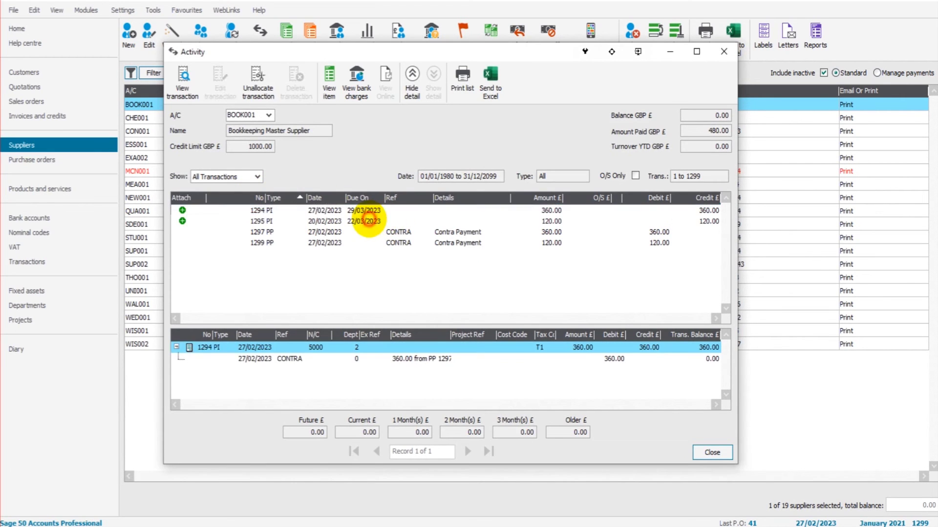
{"action": "left_click", "coordinate": [369, 221]}
{"action": "left_click", "coordinate": [542, 234]}
{"action": "left_click", "coordinate": [570, 243]}
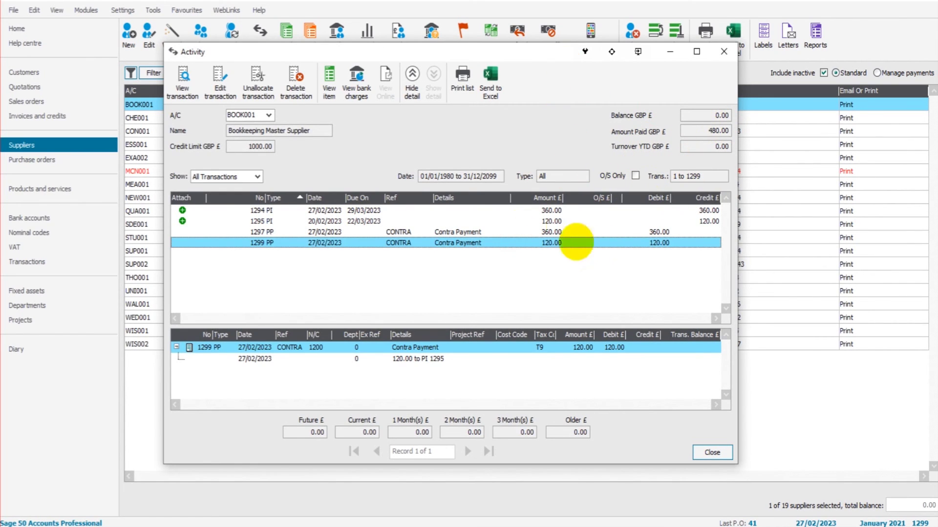
Confirm contra payments 1297 and 1299 settled invoices 1294 and 1295, then close the activity
{"action": "left_click", "coordinate": [558, 210]}
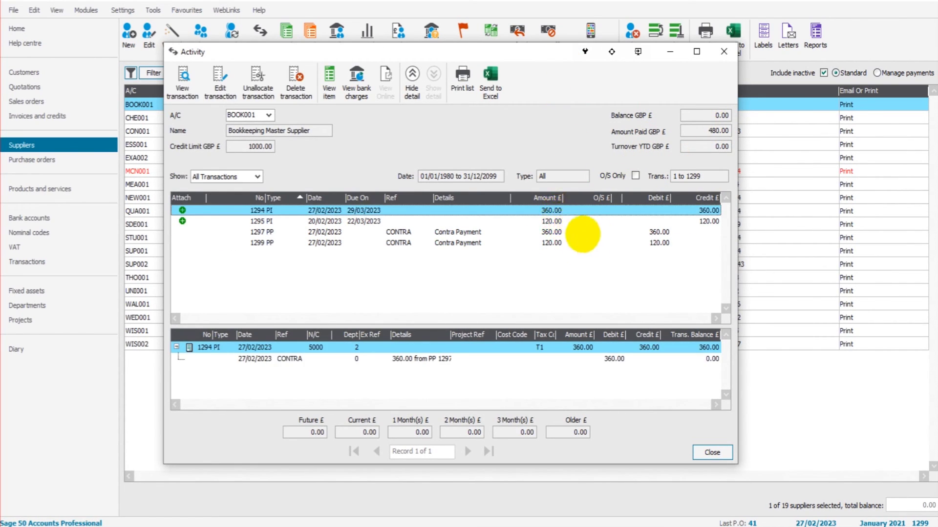
{"action": "left_click", "coordinate": [657, 232]}
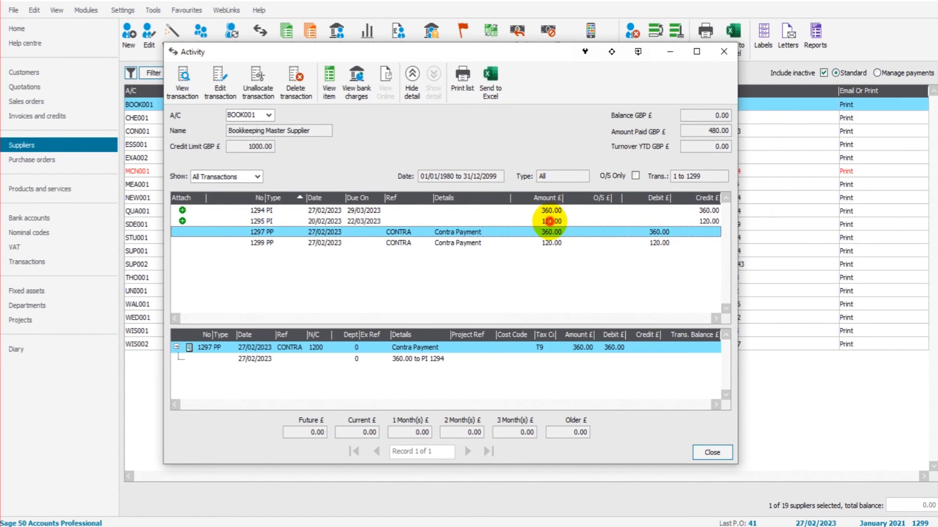
{"action": "left_click", "coordinate": [550, 221]}
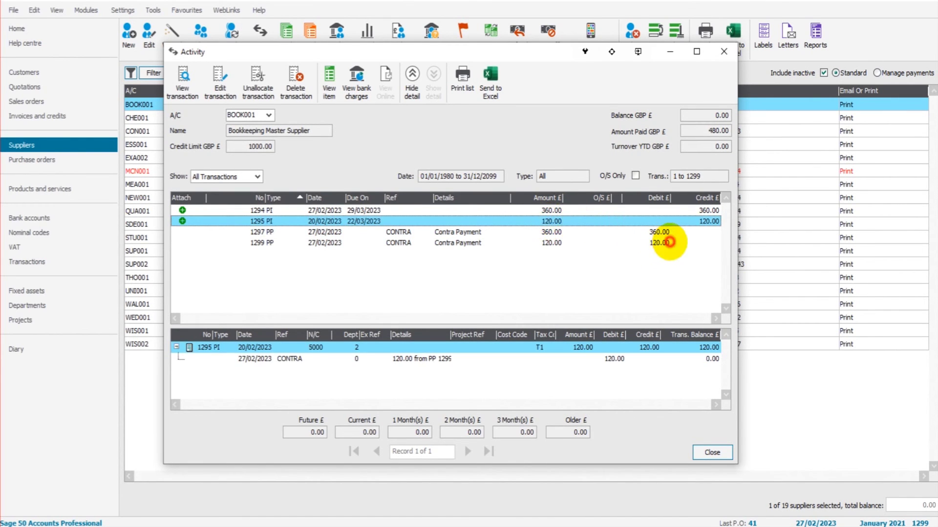
{"action": "left_click", "coordinate": [667, 242]}
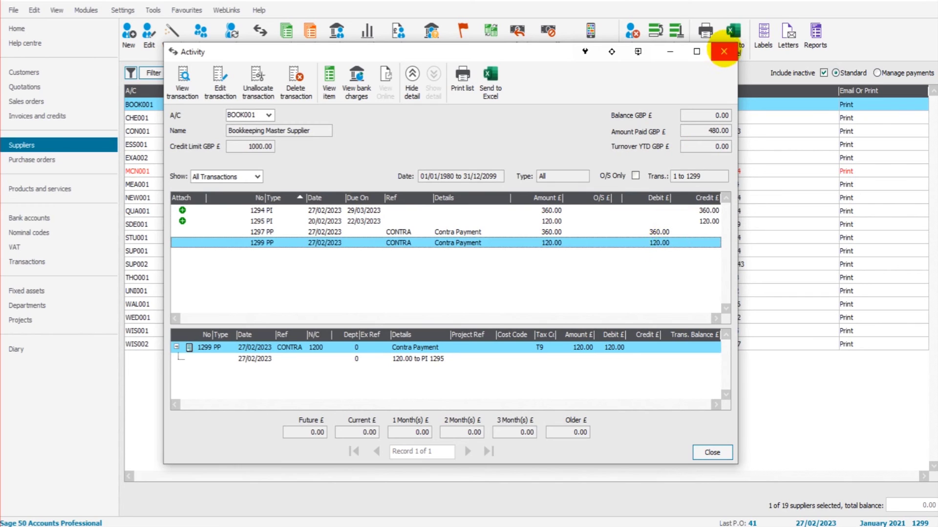
{"action": "left_click", "coordinate": [723, 51]}
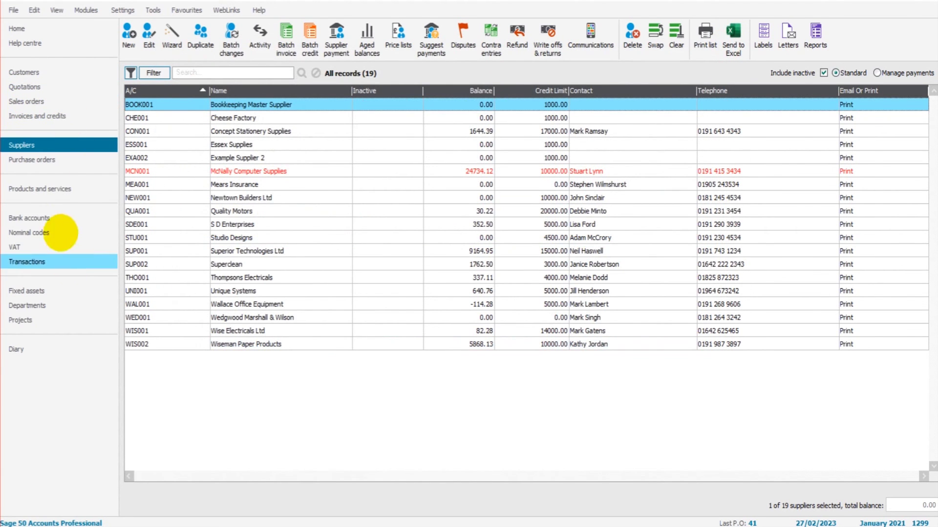
Review the CONTRA entries in Bank Current Account 1200's activity, then show the customer list
{"action": "left_click", "coordinate": [61, 218]}
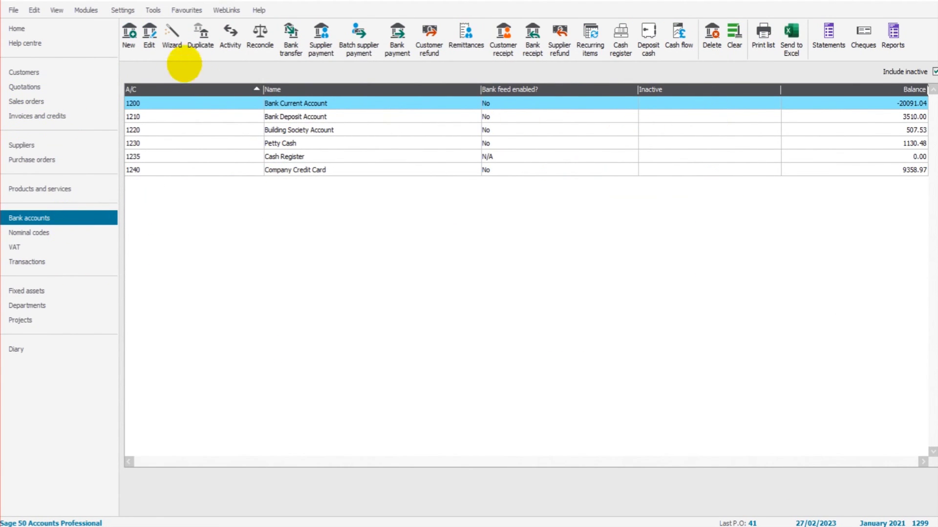
{"action": "left_click", "coordinate": [228, 41]}
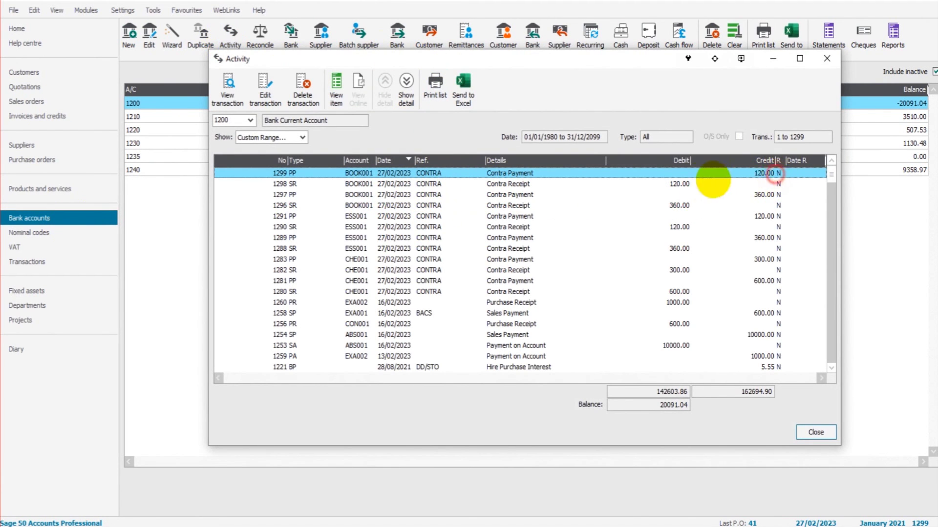
{"action": "left_click_drag", "start_coordinate": [773, 174], "coordinate": [697, 292]}
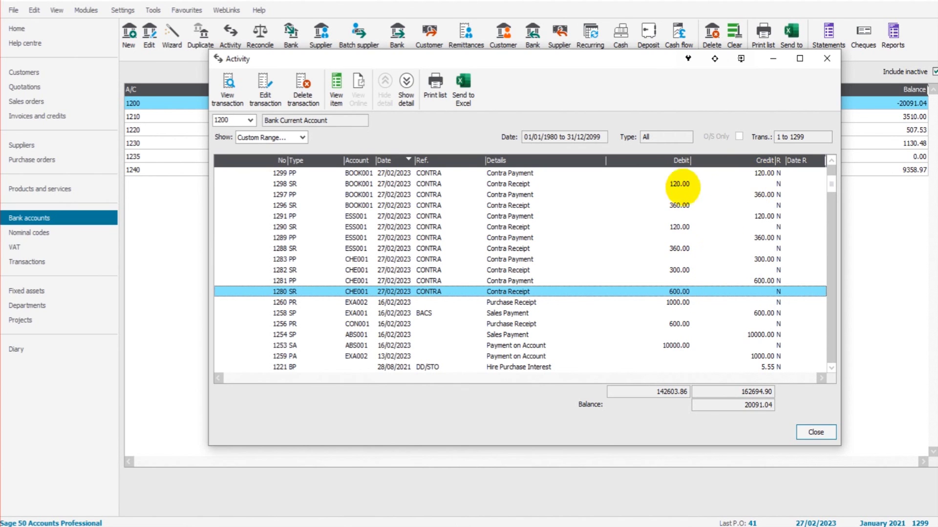
{"action": "left_click", "coordinate": [827, 59]}
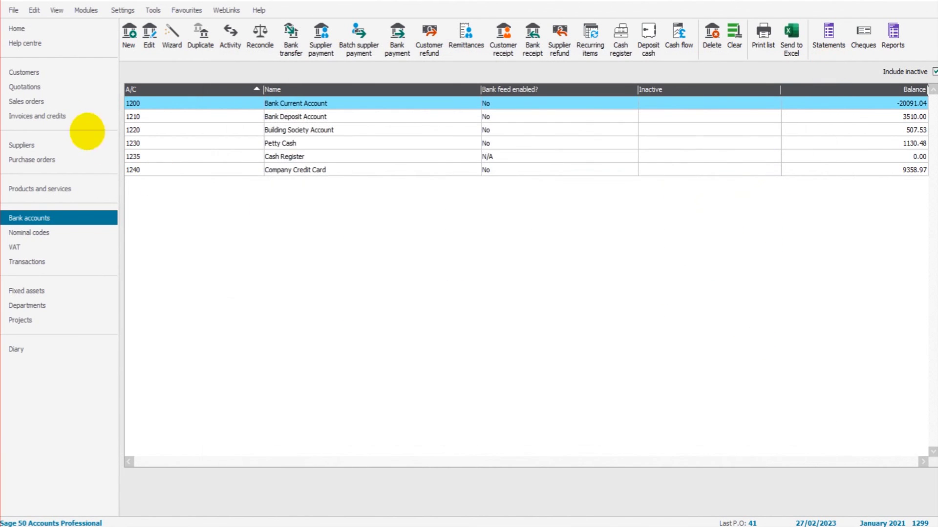
{"action": "left_click", "coordinate": [64, 73]}
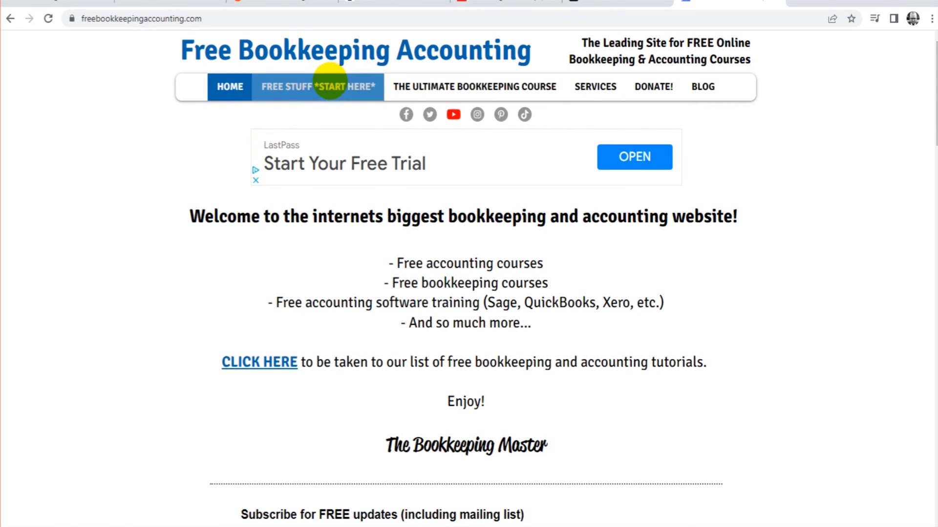
Open the FREE STUFF courses page and scroll down to the Sage Accounts card
{"action": "left_click", "coordinate": [330, 84]}
{"action": "scroll", "coordinate": [388, 120], "scroll_direction": "down", "scroll_amount": 15}
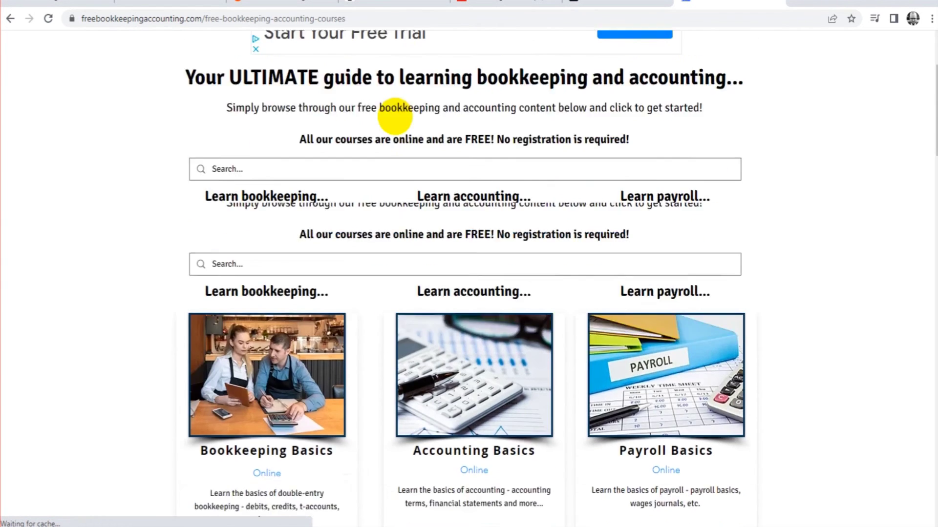
{"action": "scroll", "coordinate": [365, 131], "scroll_direction": "down", "scroll_amount": 3}
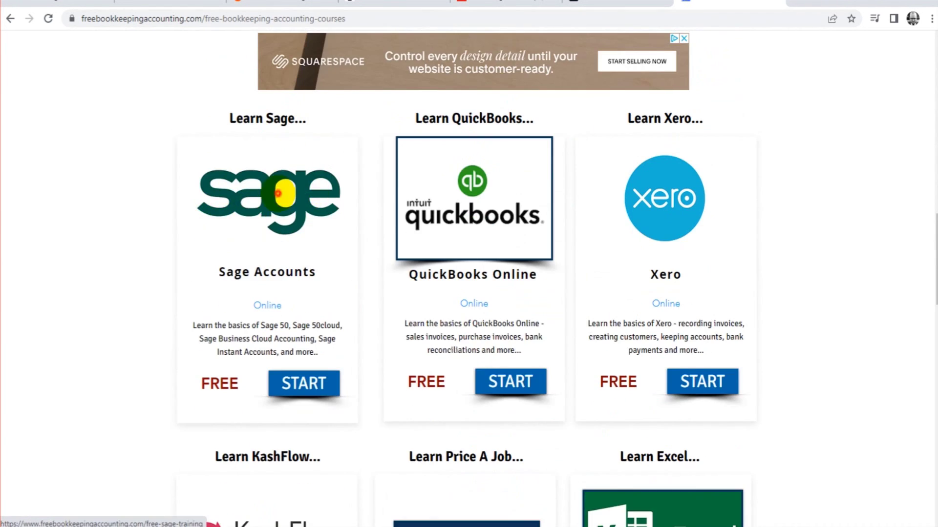
Open the free Sage training page and scroll through its course listings
{"action": "left_click", "coordinate": [278, 193]}
{"action": "scroll", "coordinate": [166, 207], "scroll_direction": "down", "scroll_amount": 3}
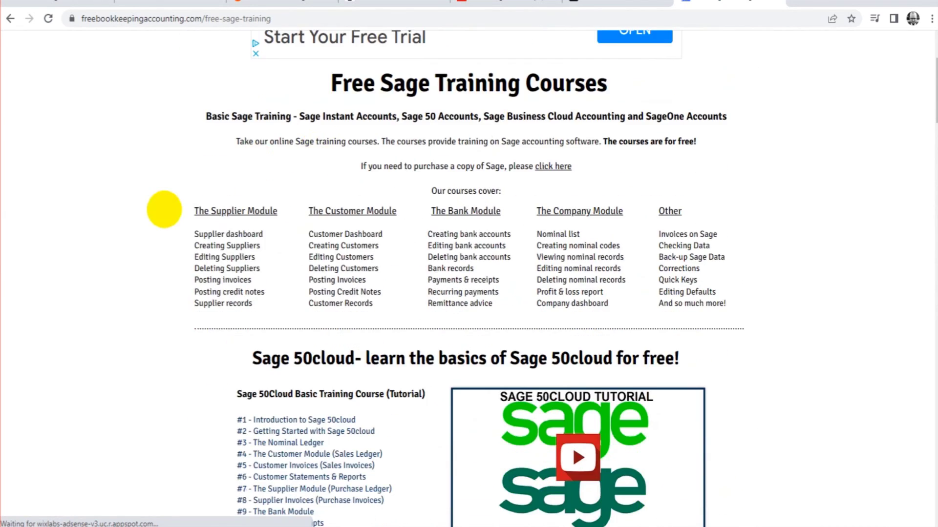
{"action": "scroll", "coordinate": [166, 208], "scroll_direction": "down", "scroll_amount": 20}
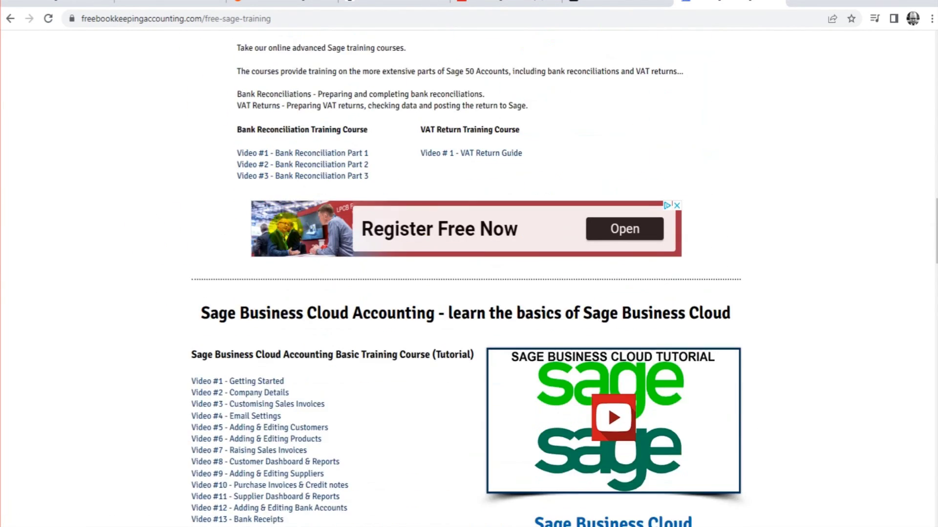
{"action": "scroll", "coordinate": [187, 209], "scroll_direction": "down", "scroll_amount": 14}
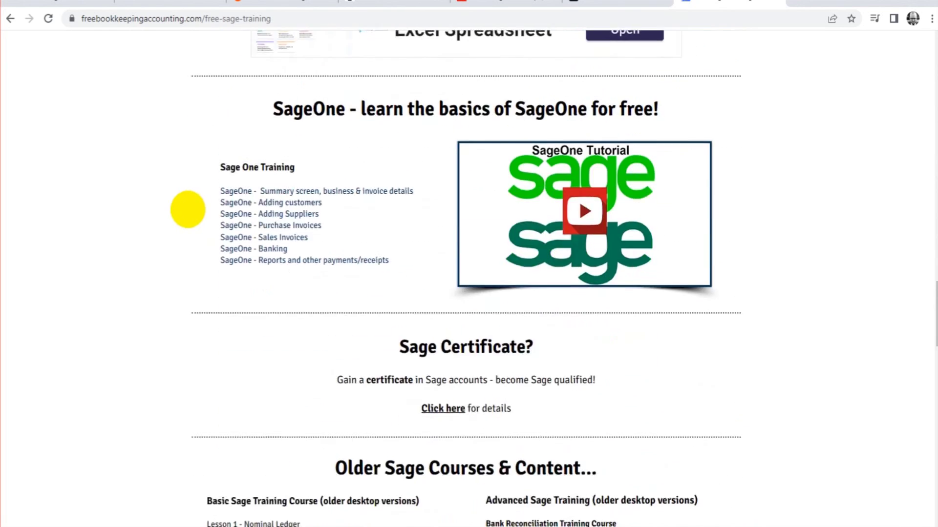
{"action": "scroll", "coordinate": [187, 209], "scroll_direction": "down", "scroll_amount": 2}
{"action": "scroll", "coordinate": [189, 209], "scroll_direction": "down", "scroll_amount": 2}
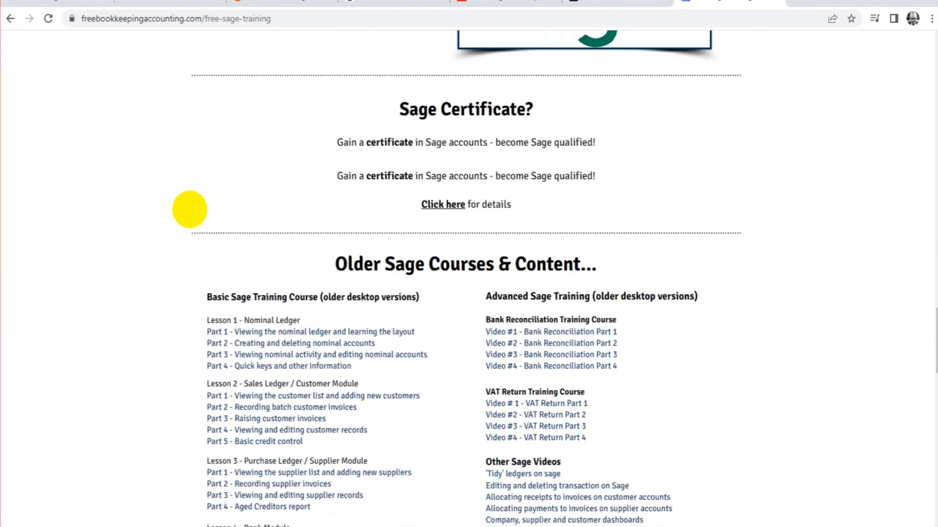
{"action": "scroll", "coordinate": [611, 192], "scroll_direction": "up", "scroll_amount": 12}
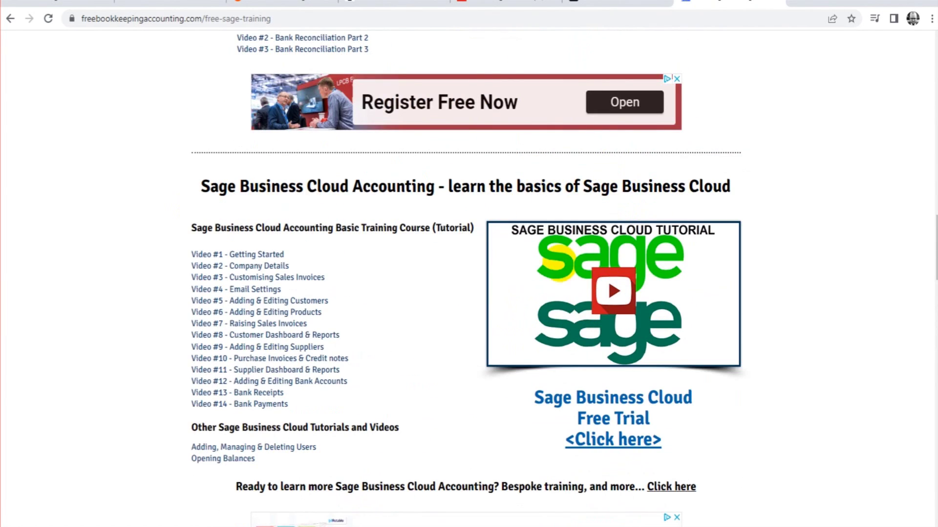
{"action": "scroll", "coordinate": [251, 219], "scroll_direction": "down", "scroll_amount": 9}
{"action": "scroll", "coordinate": [269, 224], "scroll_direction": "down", "scroll_amount": 15}
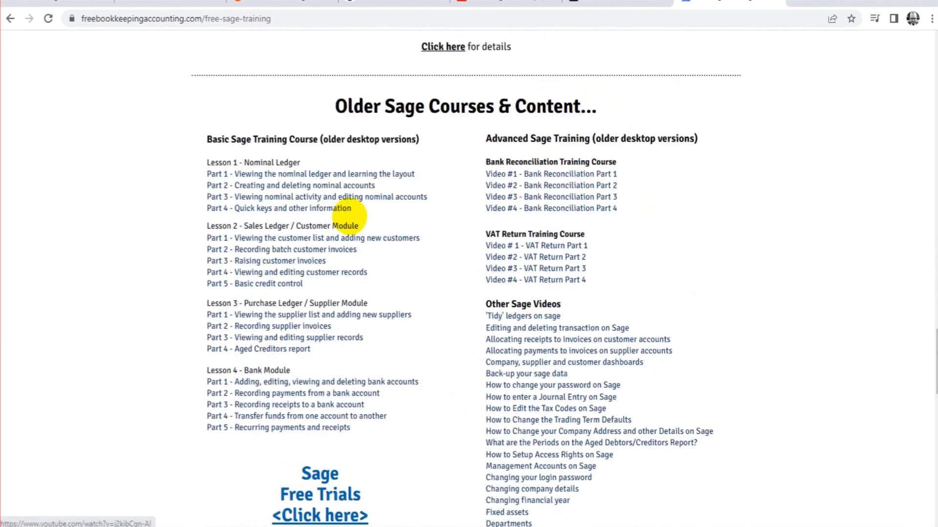
{"action": "scroll", "coordinate": [178, 227], "scroll_direction": "down", "scroll_amount": 3}
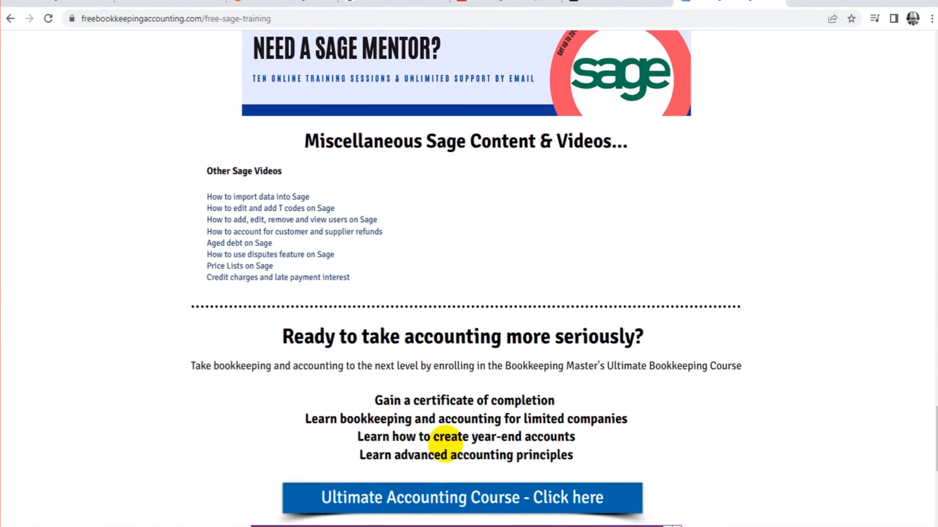
{"action": "scroll", "coordinate": [549, 251], "scroll_direction": "up", "scroll_amount": 15}
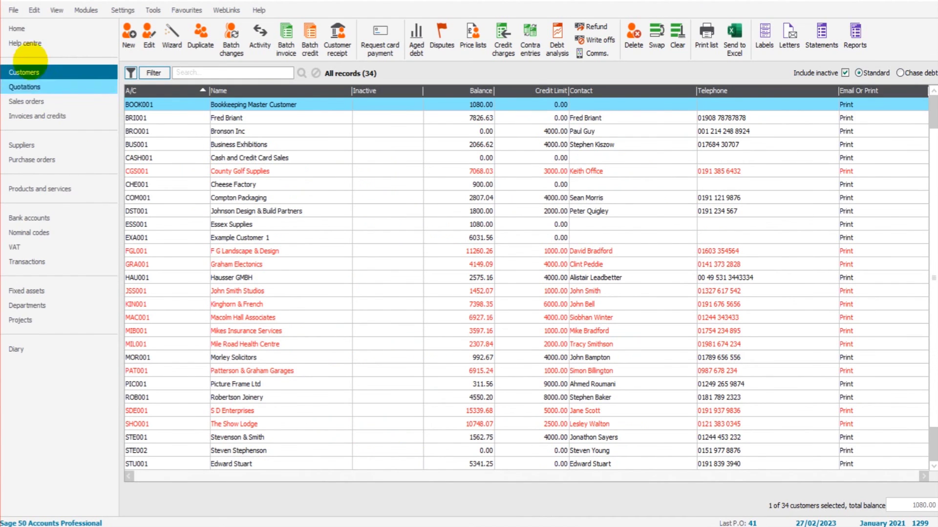
Go to Sage 50's Home dashboard with the Manage your VAT hub
{"action": "left_click", "coordinate": [50, 33]}
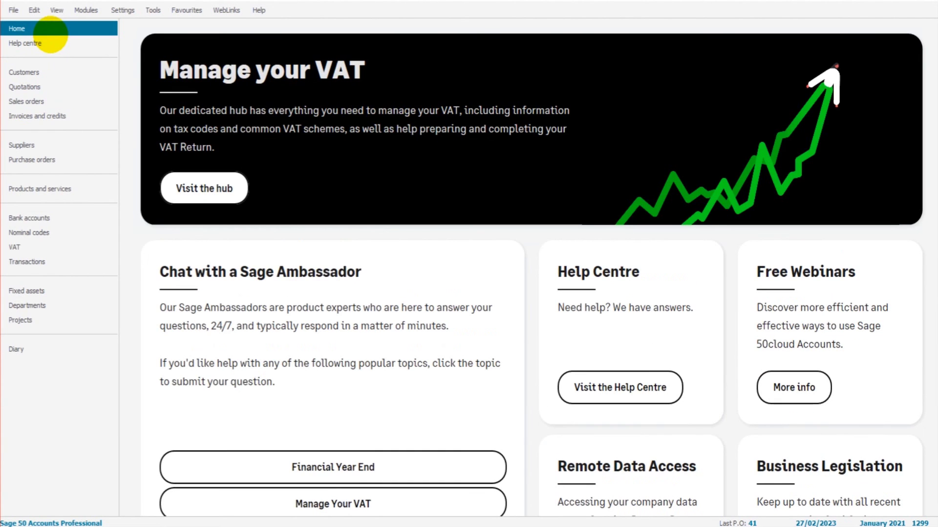